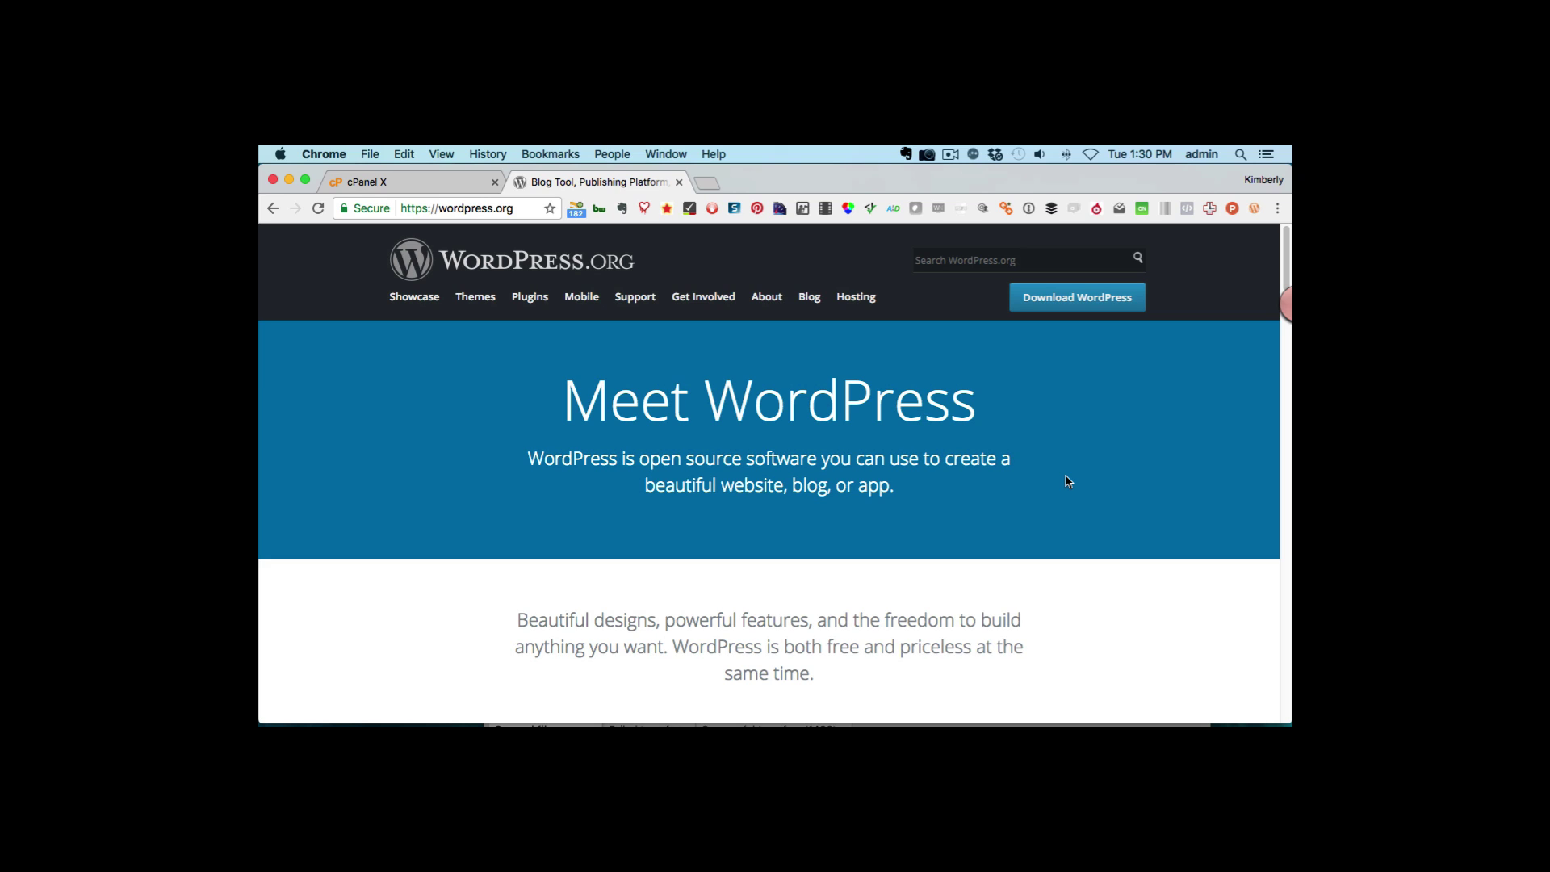
# - Download the WordPress 4.8 zip package from the WordPress.org download page and dismiss the downloads bar
pyautogui.click(1080, 306)
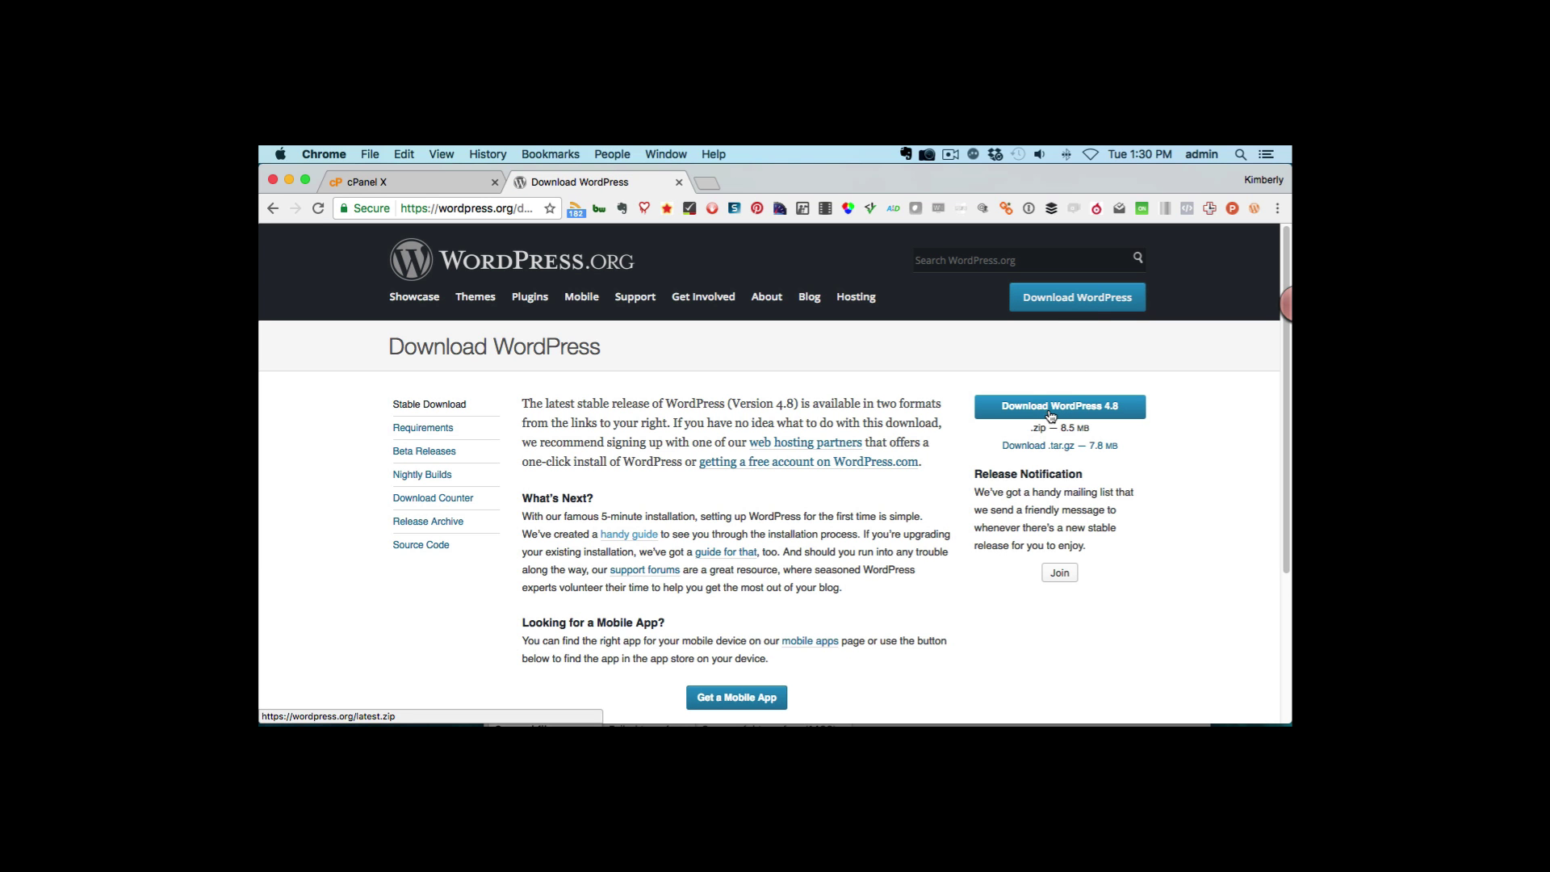
pyautogui.click(1051, 413)
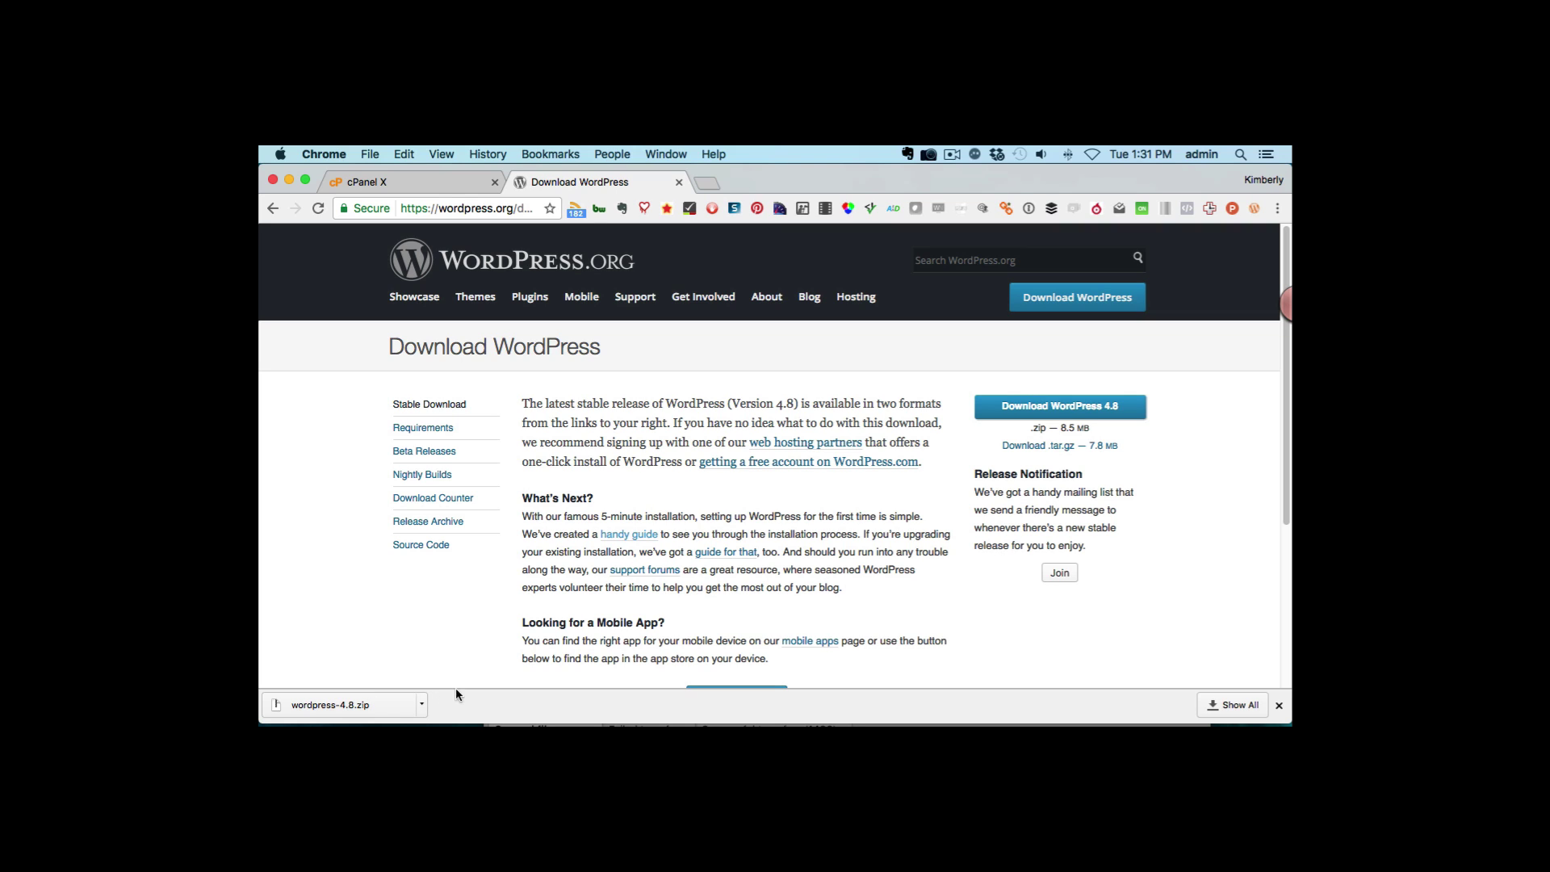
pyautogui.click(1279, 705)
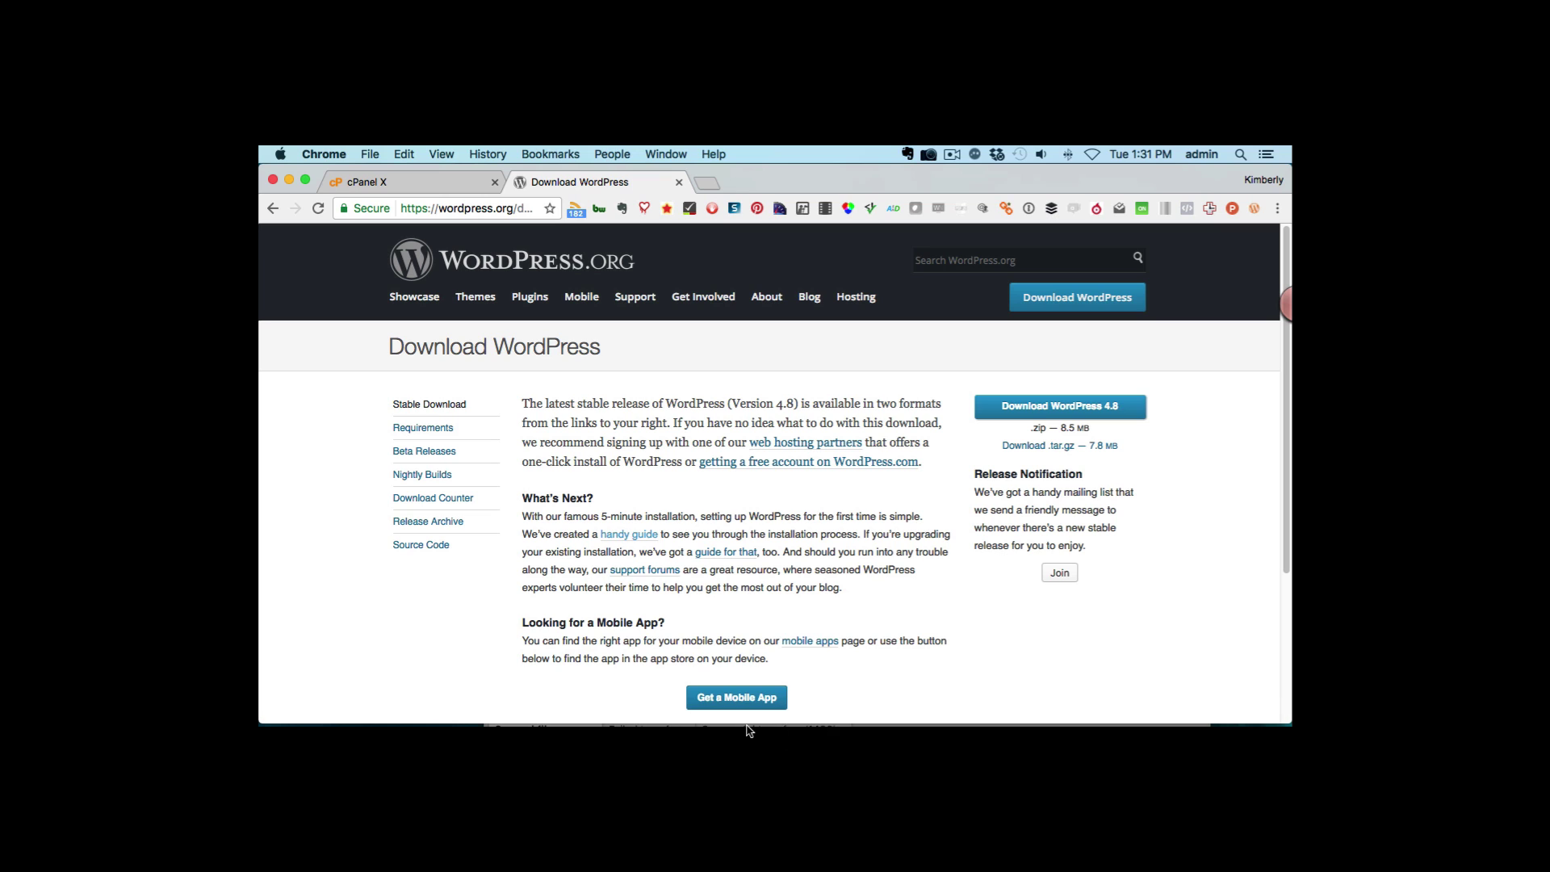
# - Switch to Finder, extract wordpress-4.8.zip in the manually-installing-wordpress folder, and open the extracted wordpress folder
pyautogui.click(304, 707)
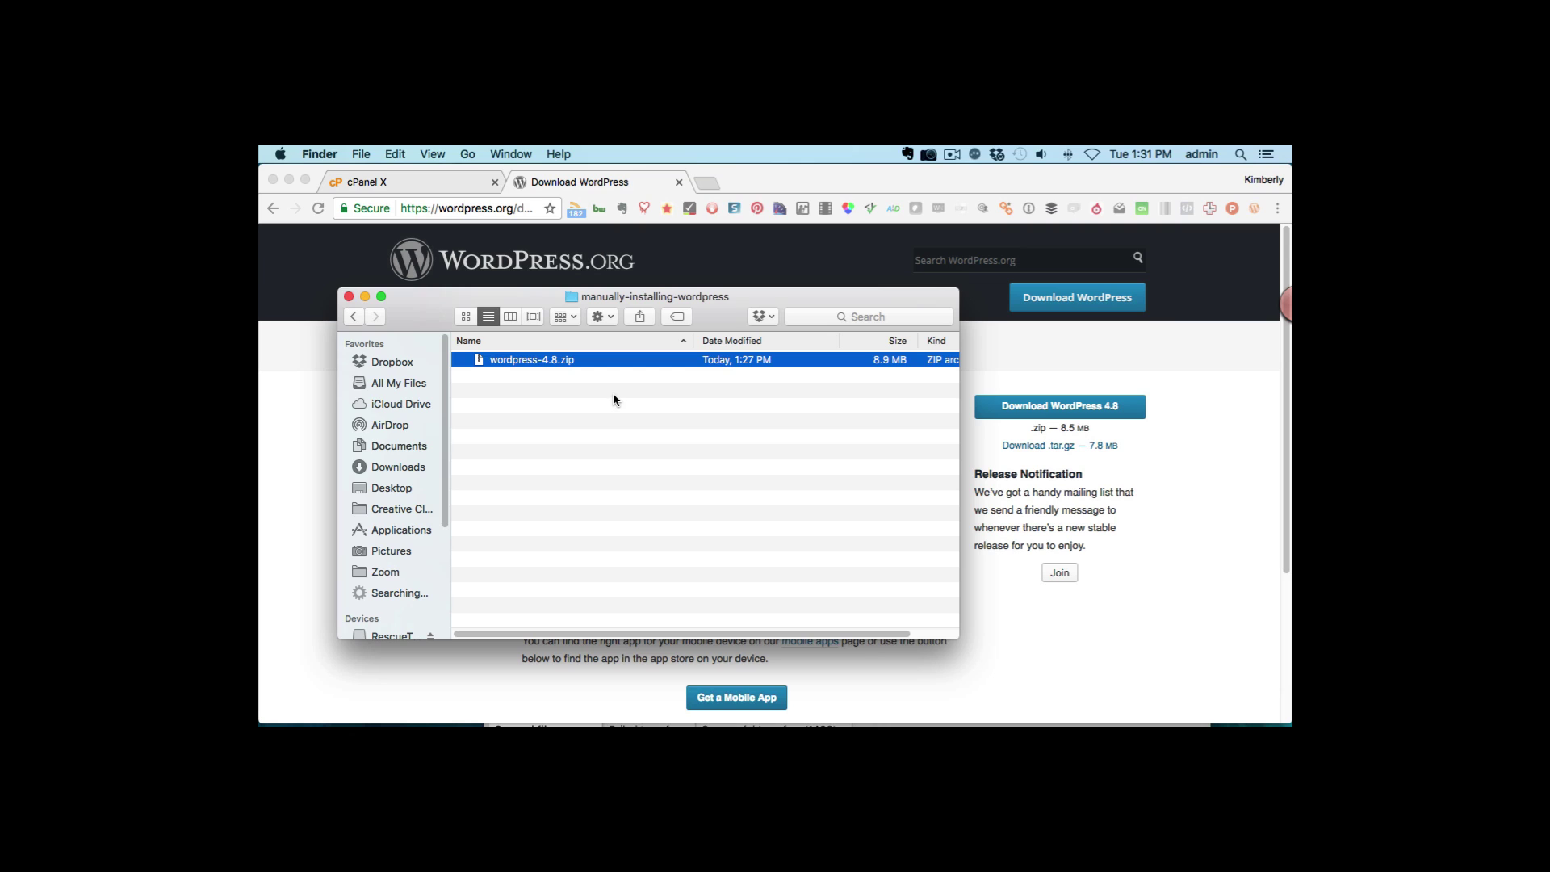
pyautogui.doubleClick(521, 360)
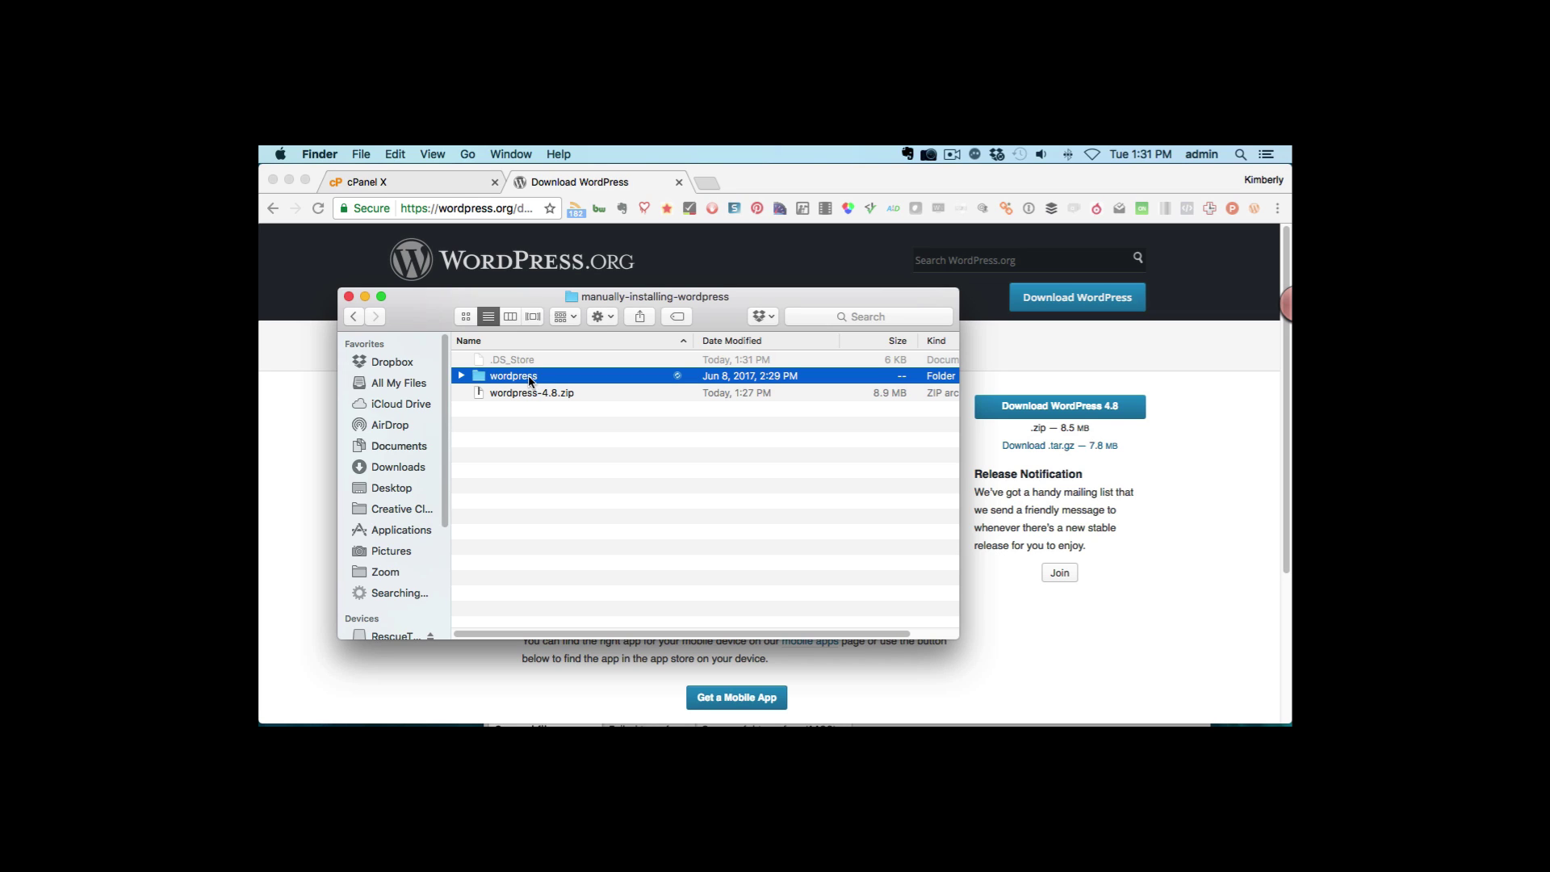
pyautogui.doubleClick(477, 378)
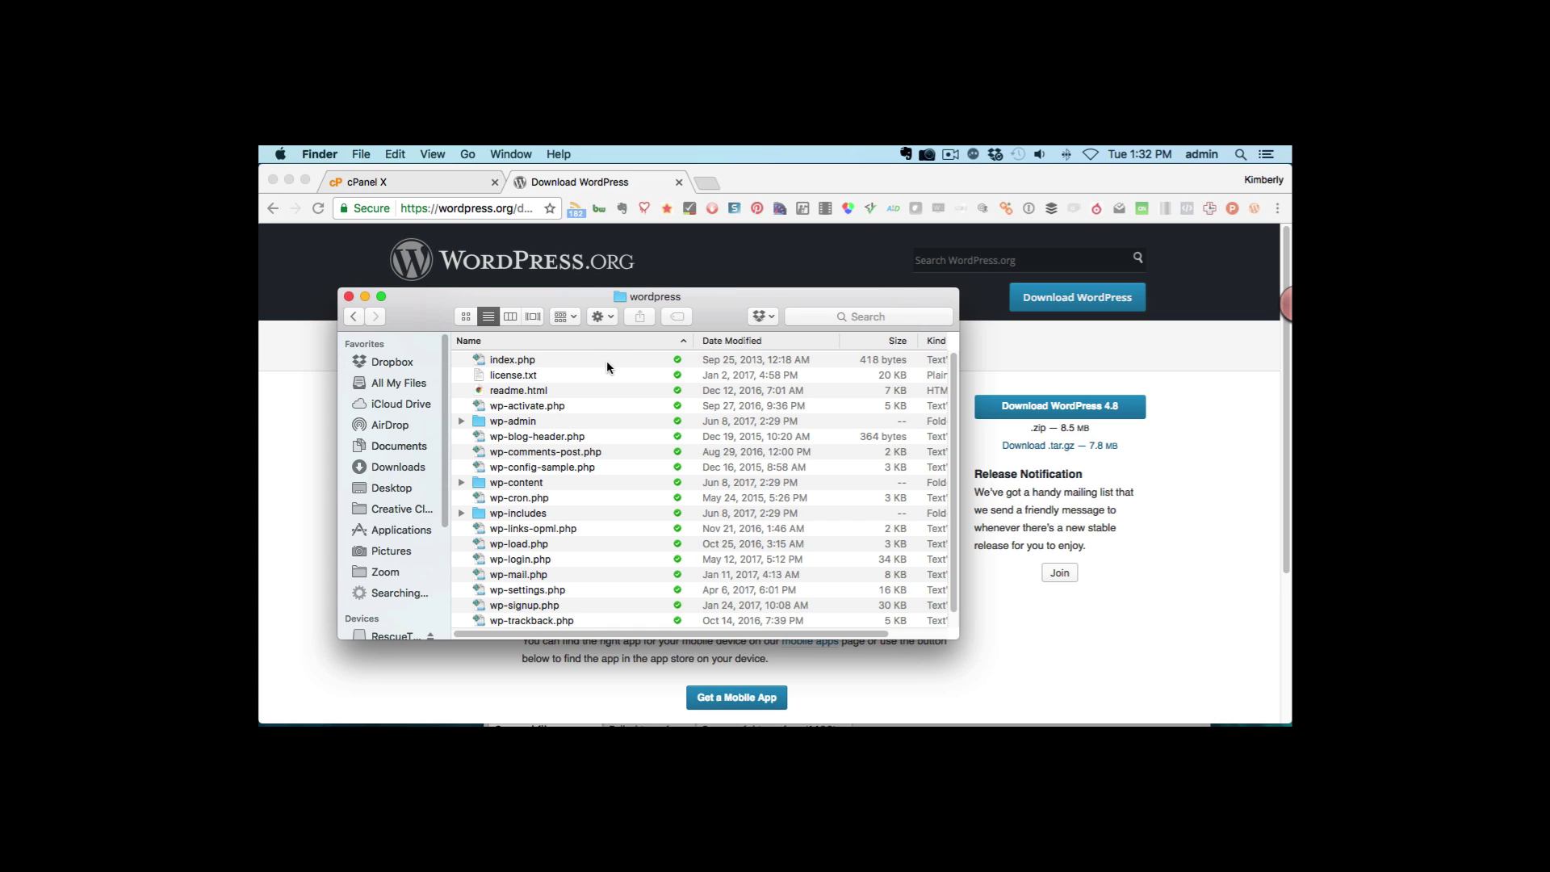
# - Open wp-config-sample.php from the wordpress folder in TextWrangler
pyautogui.scroll(-2, 607, 406)
pyautogui.scroll(2, 607, 406)
pyautogui.scroll(-1, 607, 414)
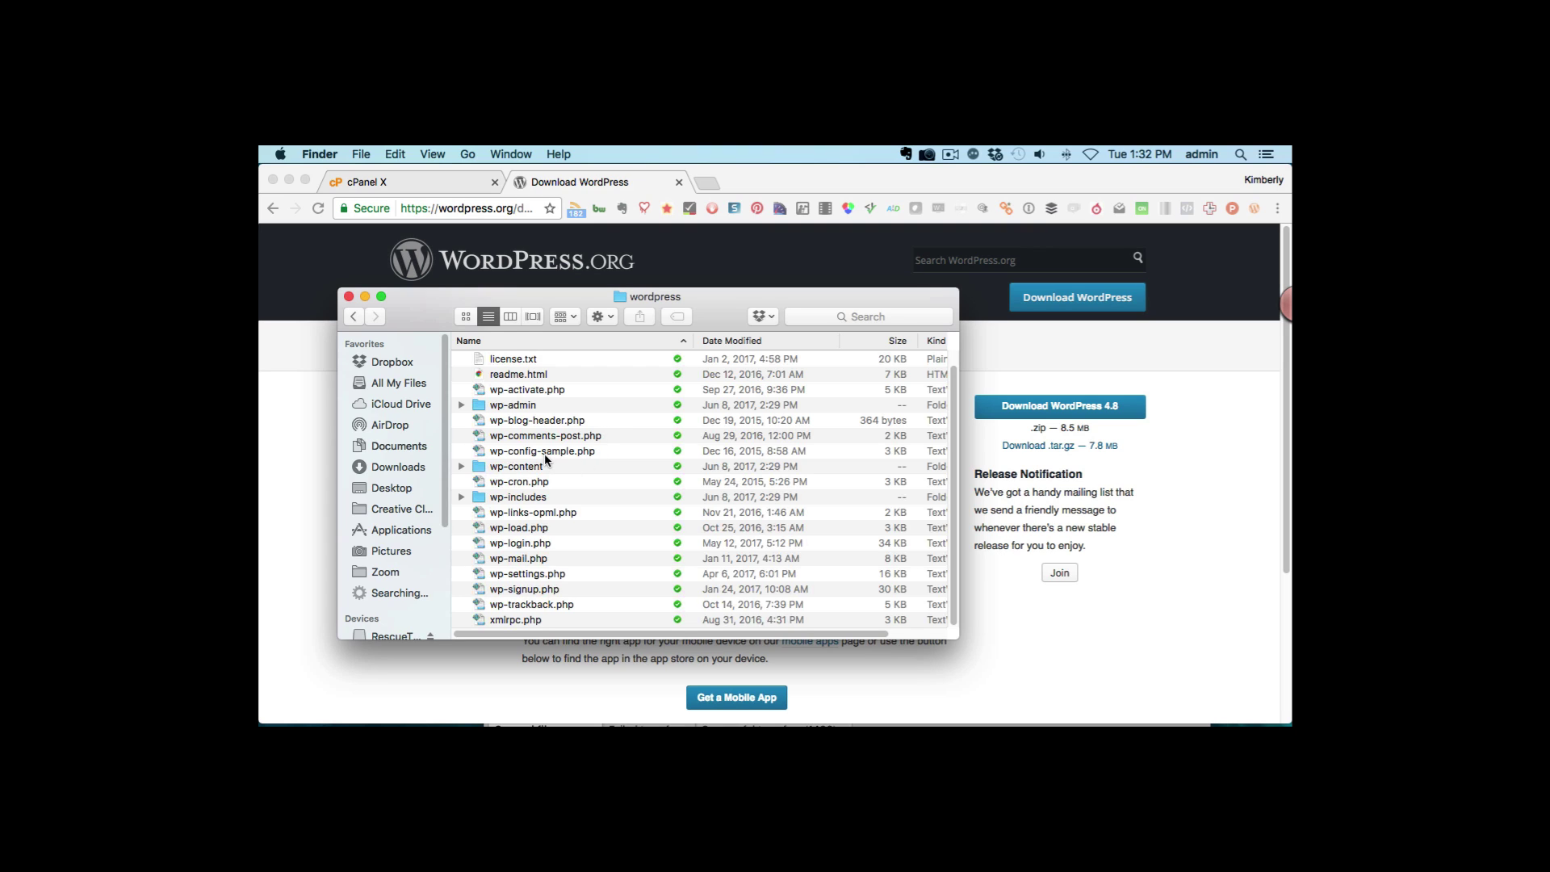
pyautogui.click(507, 454)
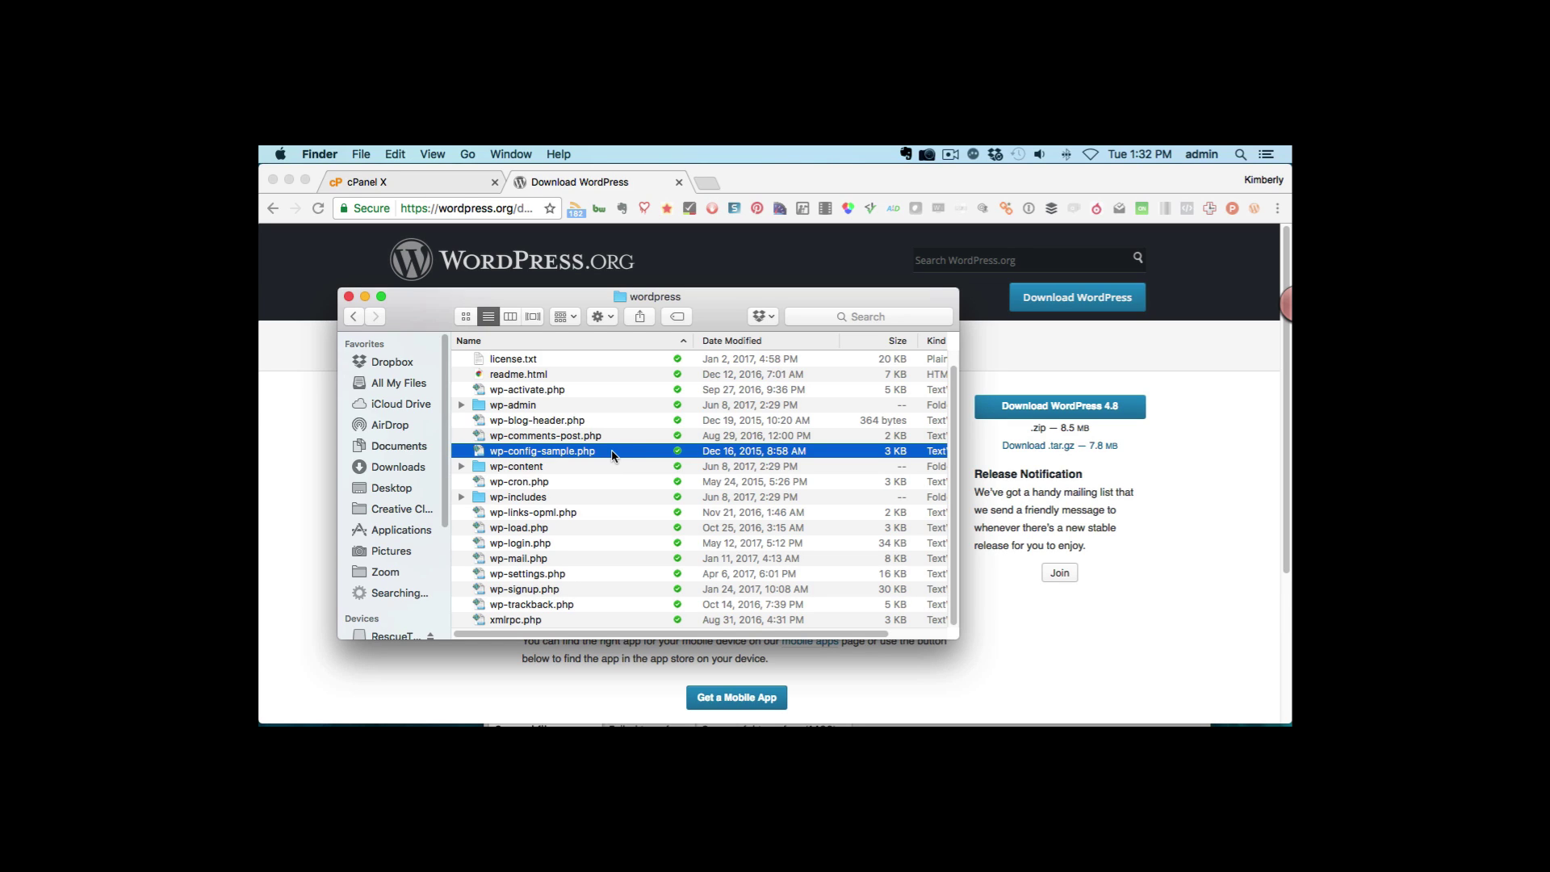
pyautogui.rightClick(611, 455)
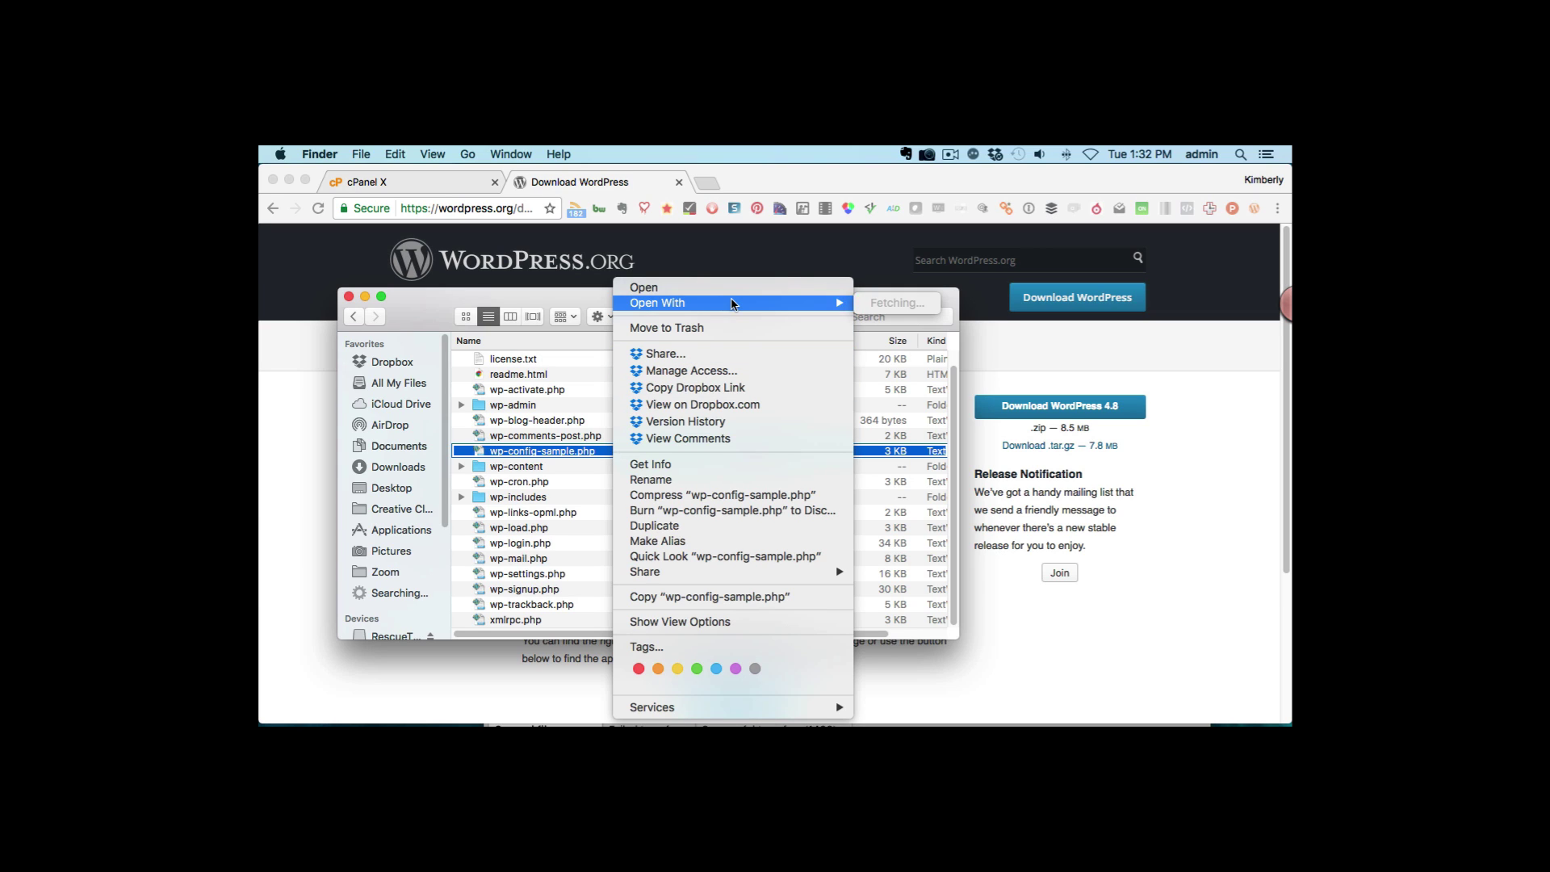
pyautogui.moveTo(727, 304)
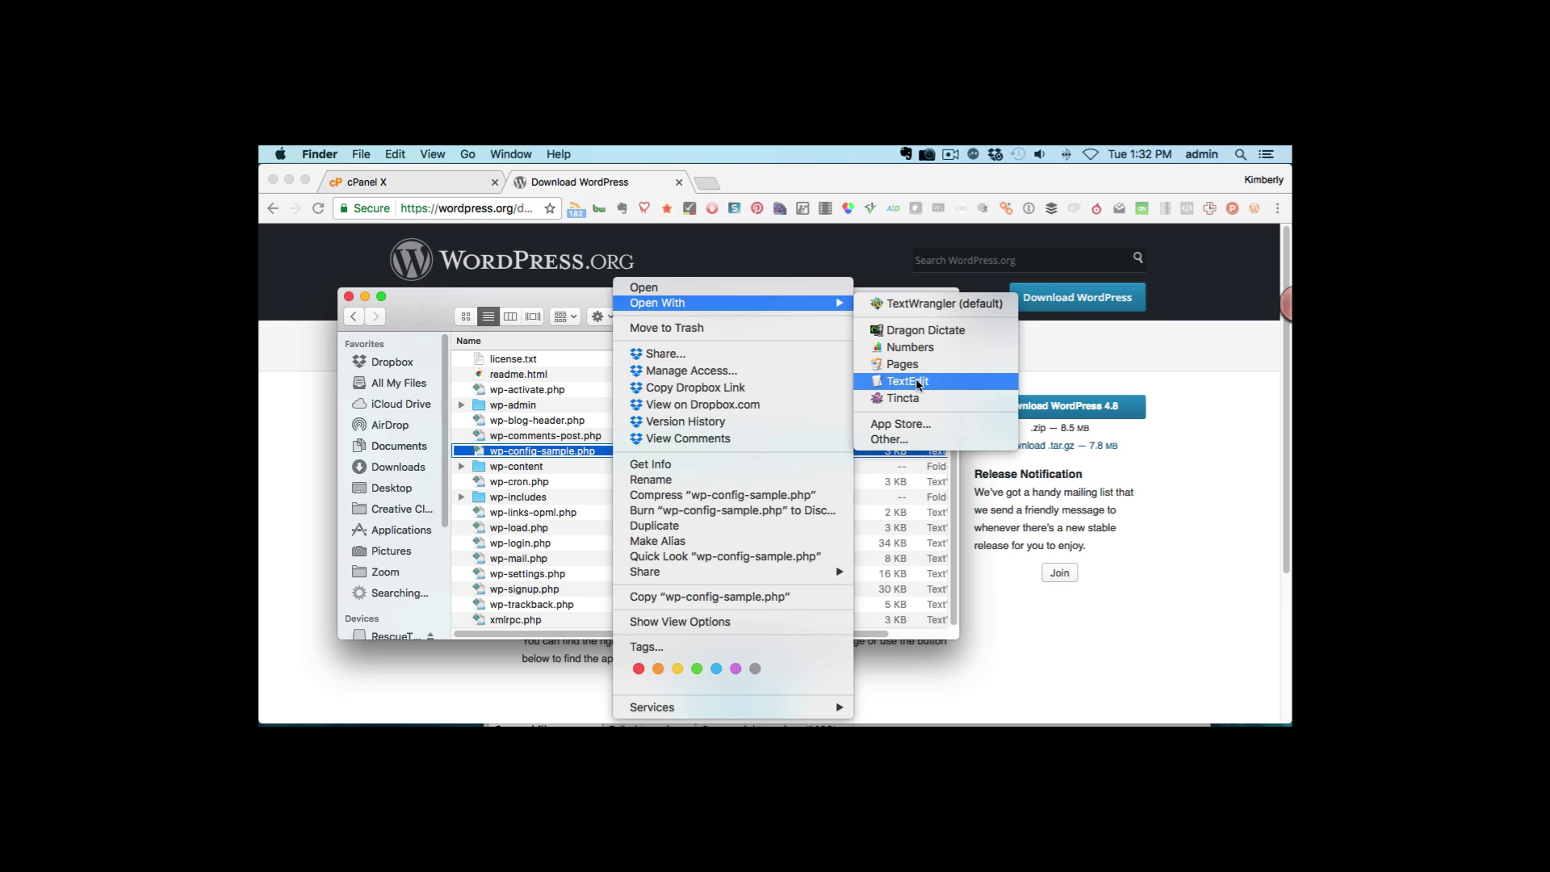
pyautogui.click(929, 304)
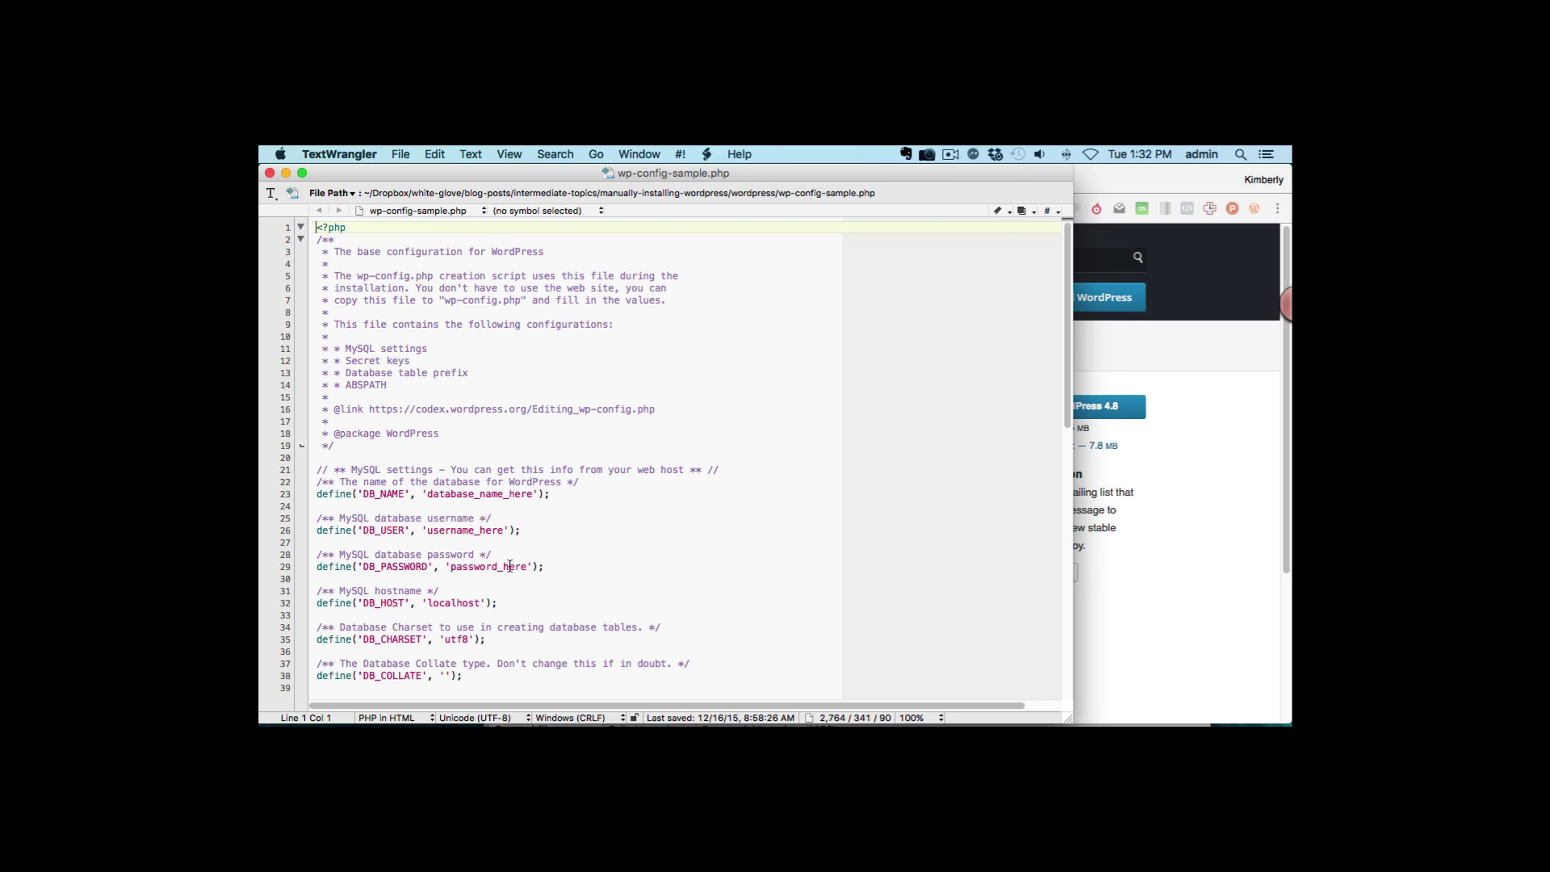
# - Replace the database_name_here placeholder in the DB_NAME line with the database name copied from the TextEdit note
pyautogui.moveTo(1062, 729)
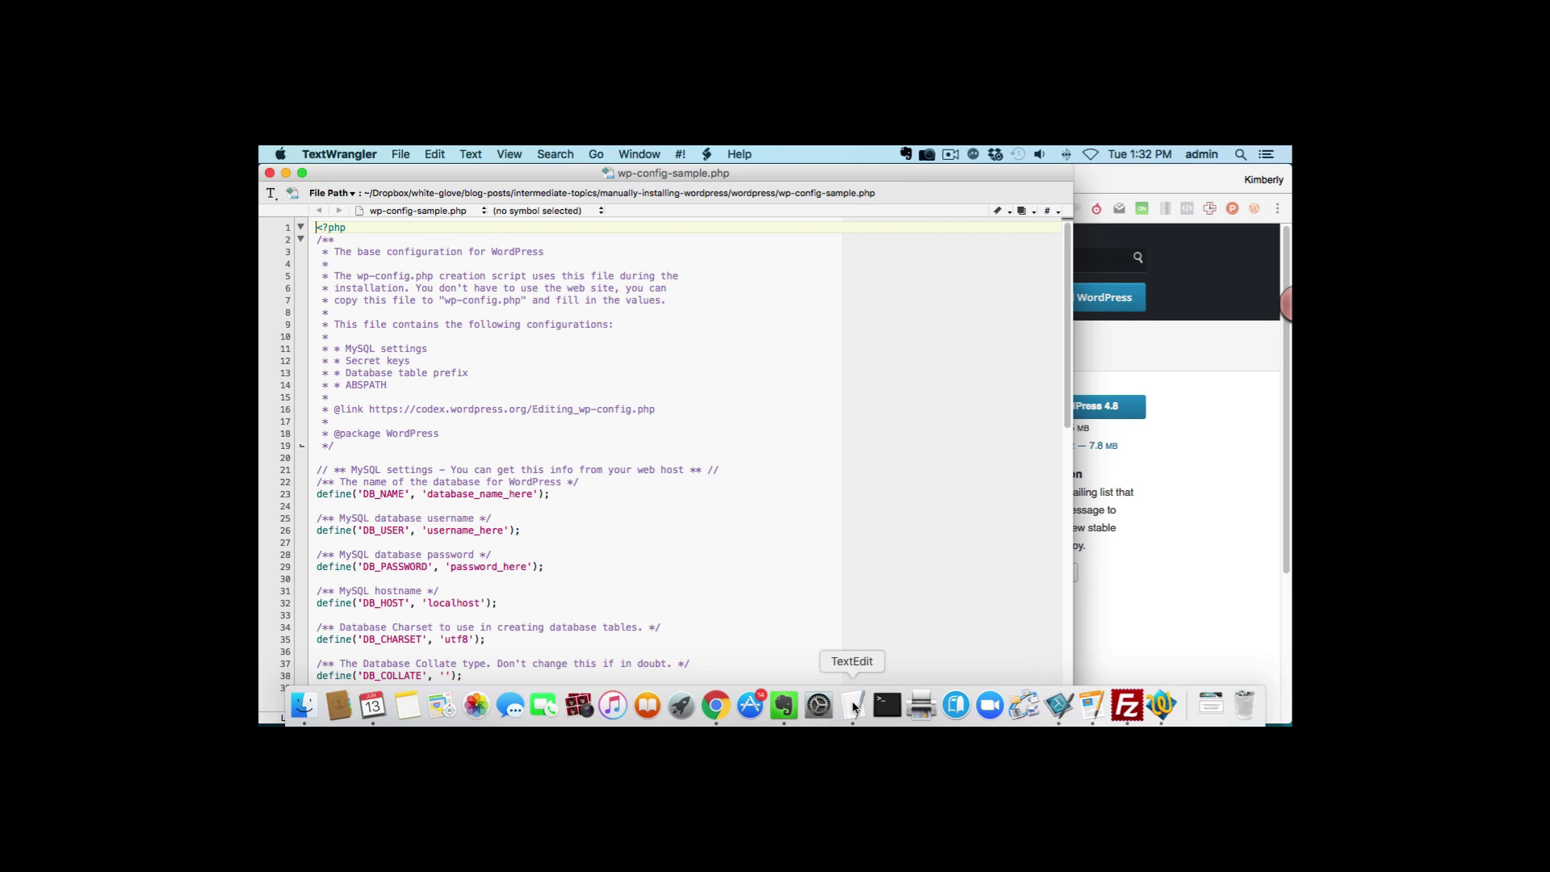
pyautogui.click(854, 707)
pyautogui.moveTo(632, 173); pyautogui.dragTo(903, 268)
pyautogui.moveTo(728, 282); pyautogui.dragTo(819, 283)
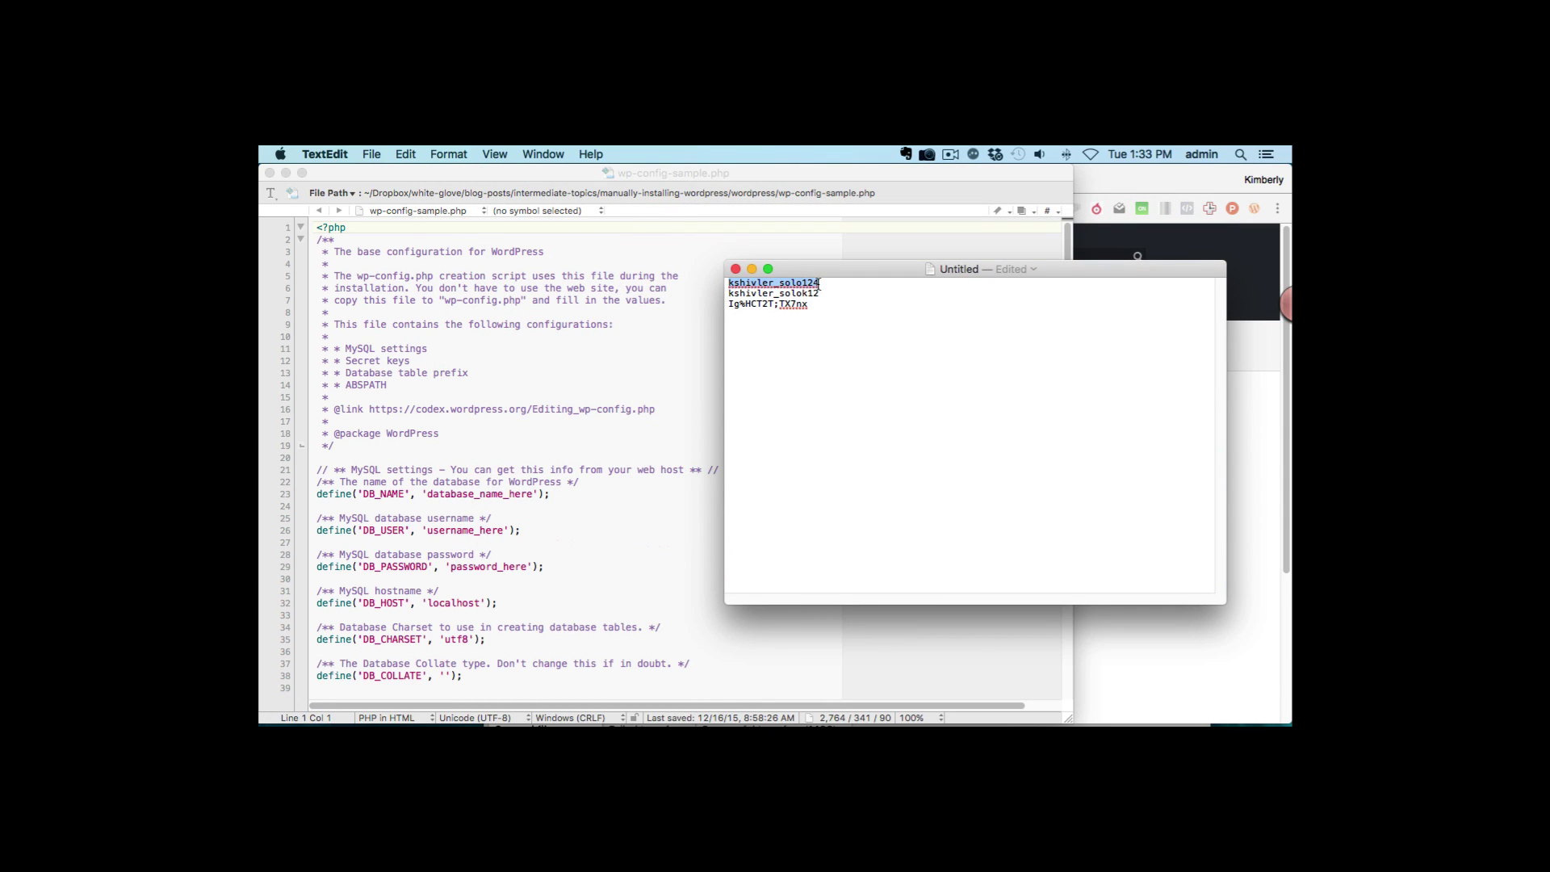
pyautogui.press('super+c')
pyautogui.click(429, 493)
pyautogui.moveTo(429, 493); pyautogui.dragTo(536, 494)
pyautogui.press('super+v')
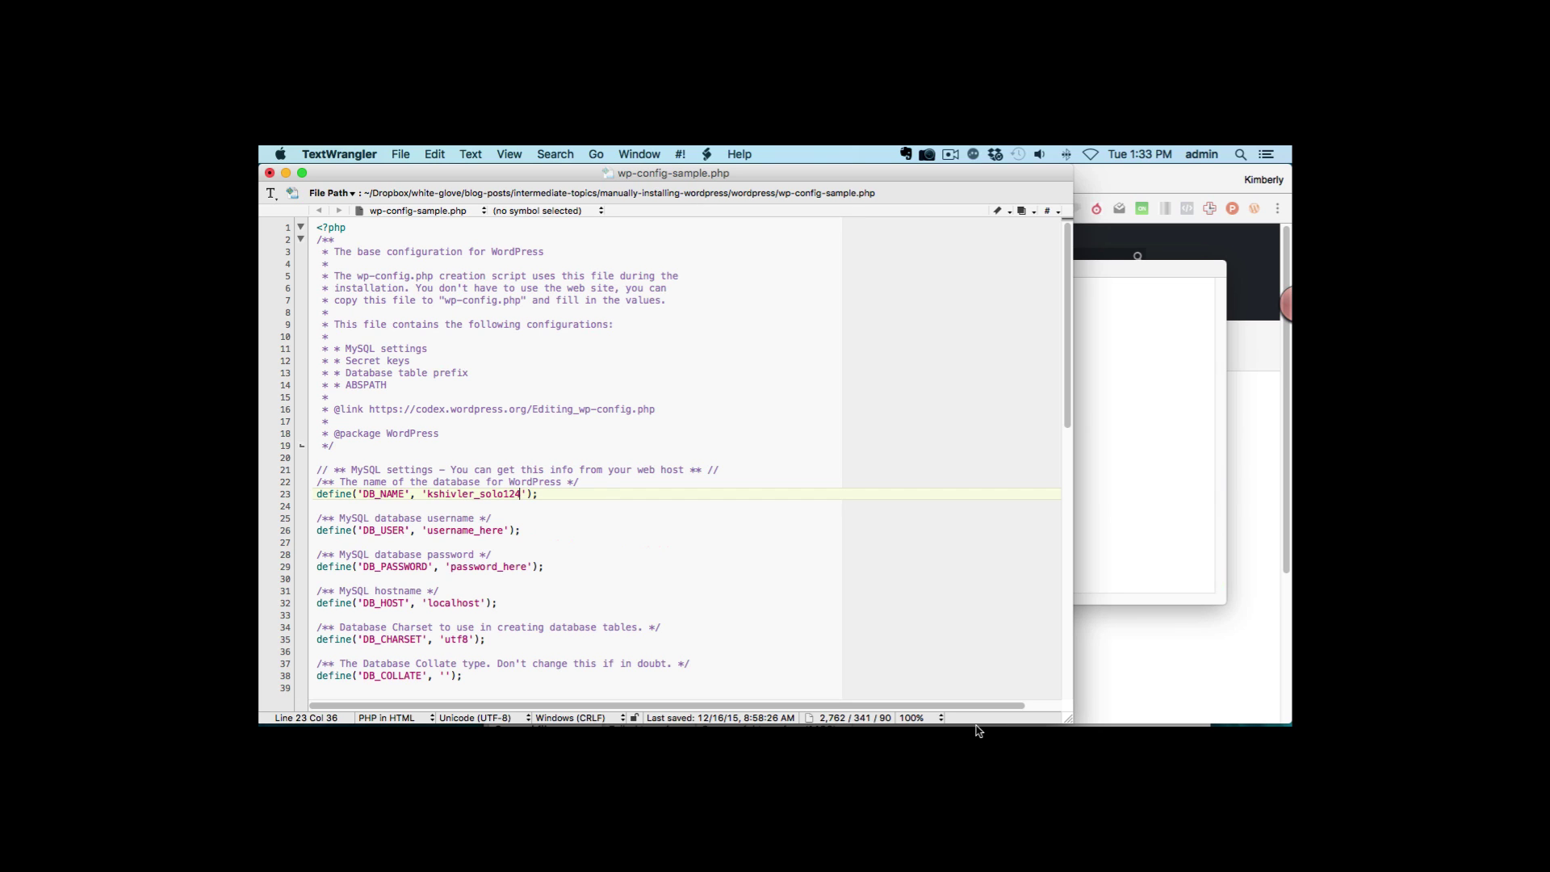
# - Replace the username_here placeholder in the DB_USER line with the database username copied from the TextEdit note
pyautogui.moveTo(987, 731)
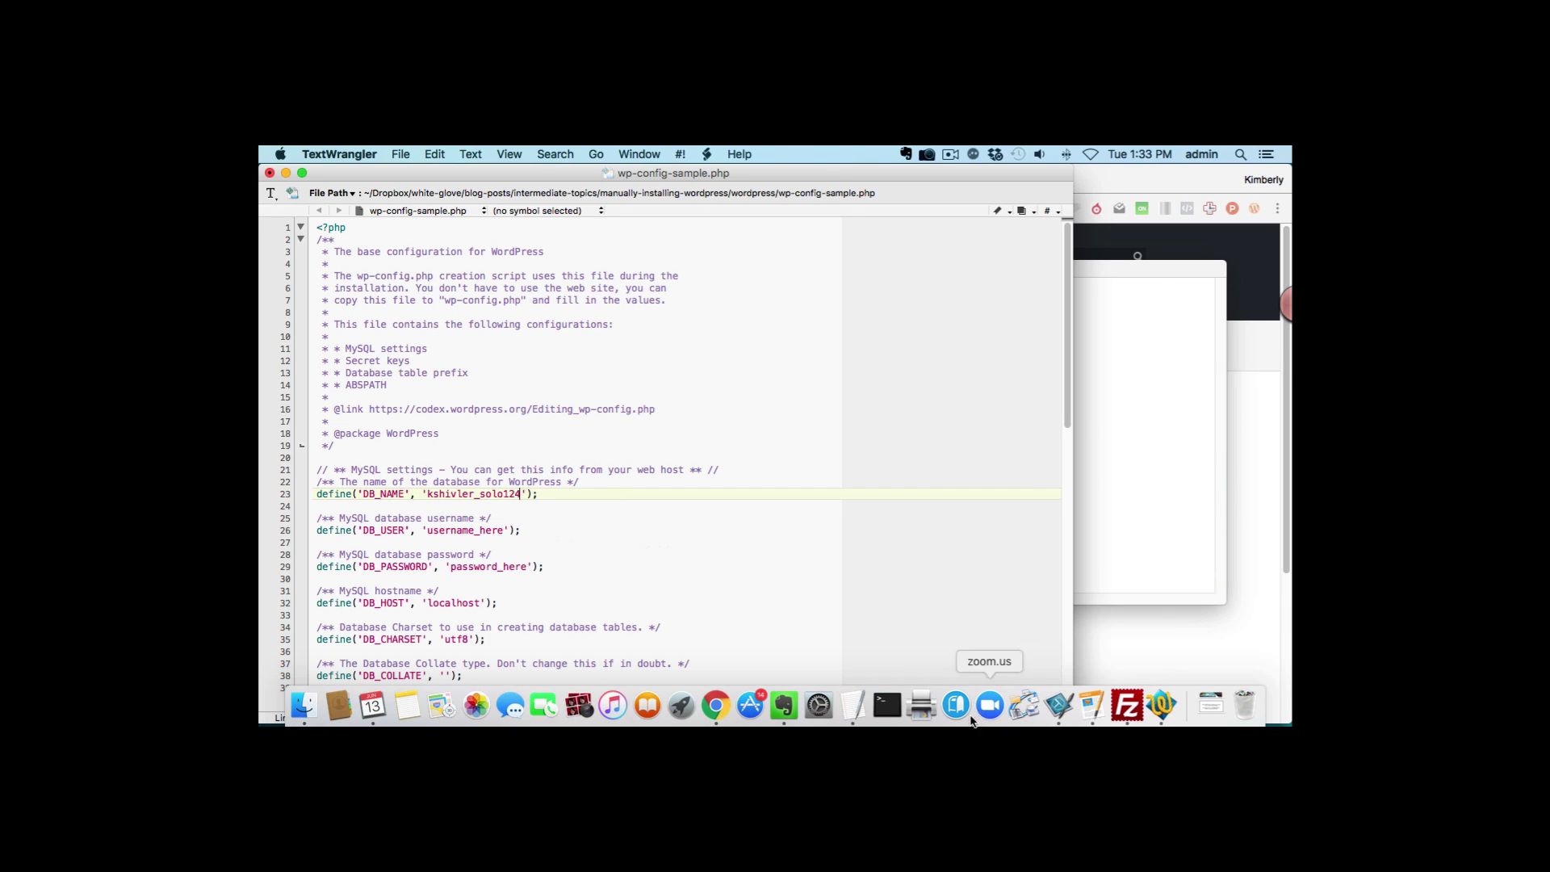
pyautogui.click(856, 696)
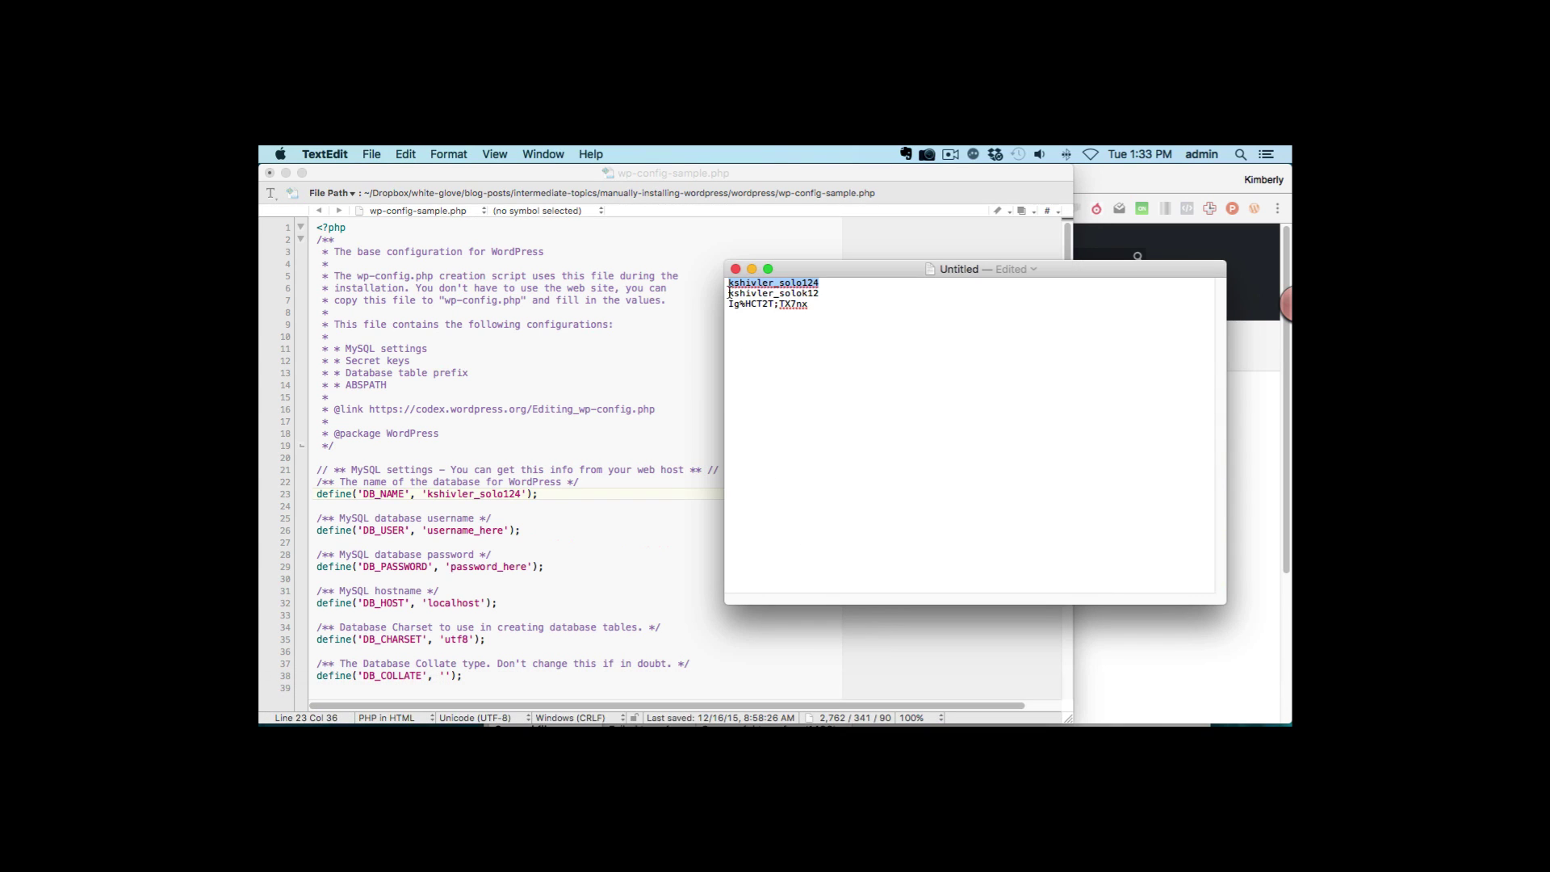
pyautogui.moveTo(729, 293); pyautogui.dragTo(818, 289)
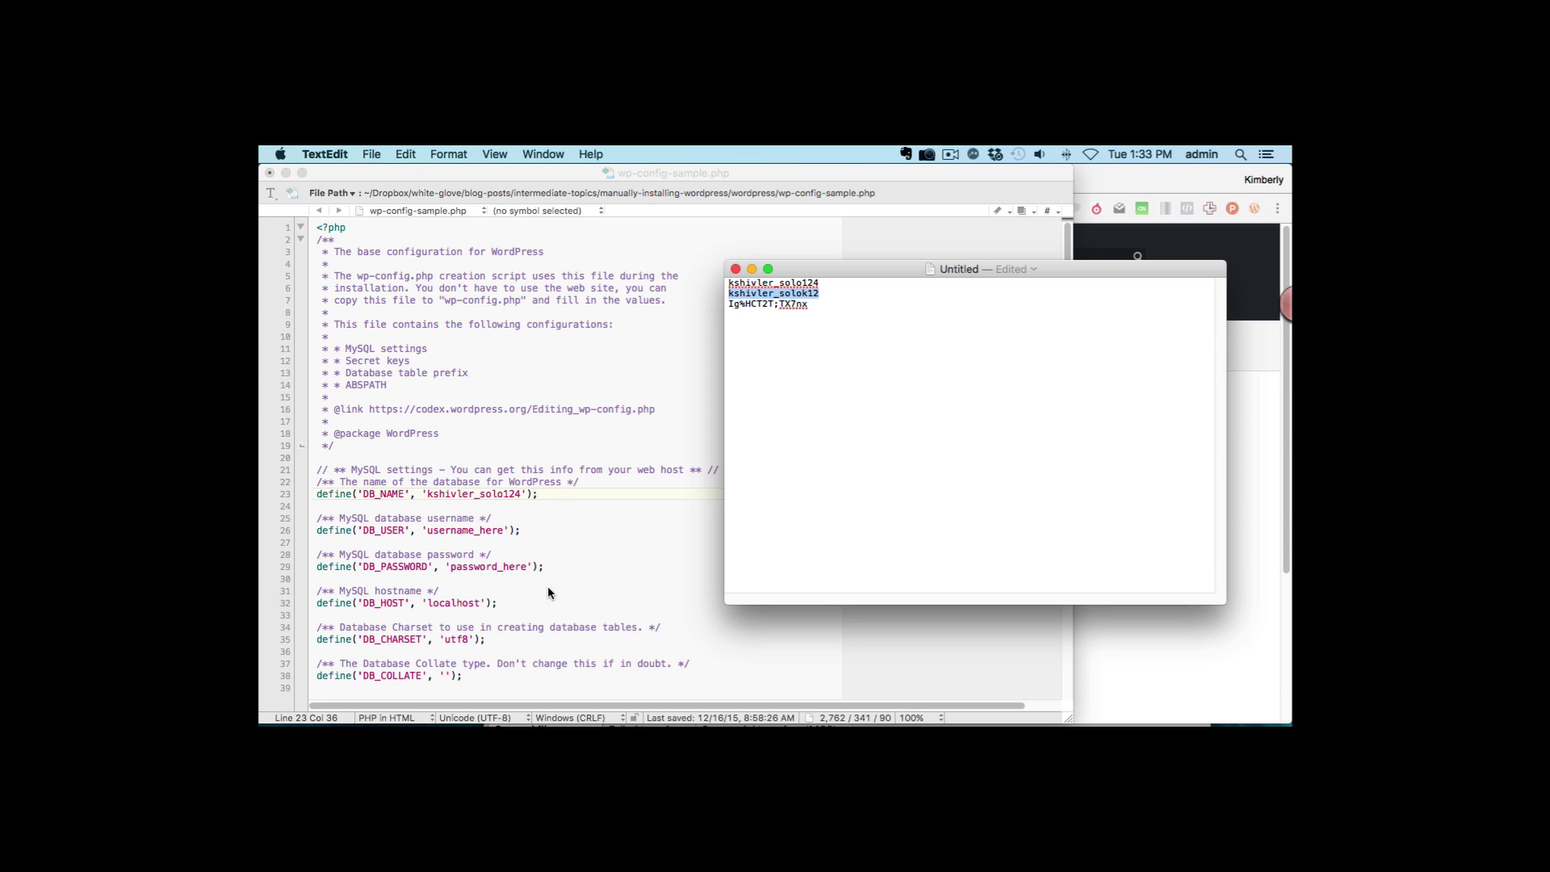
pyautogui.click(510, 529)
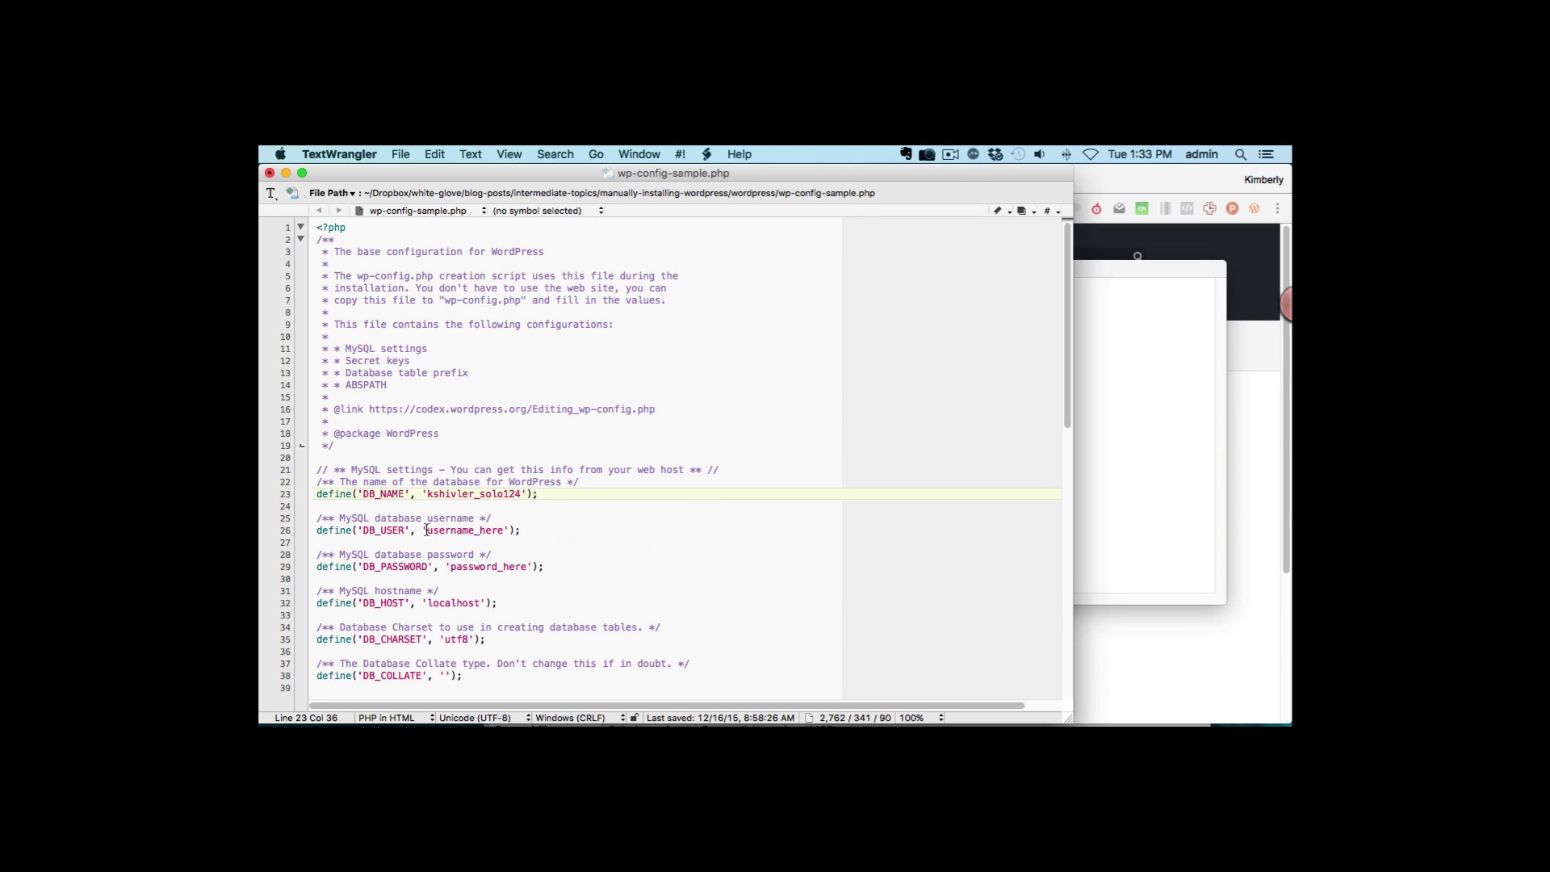
pyautogui.moveTo(427, 531); pyautogui.dragTo(503, 529)
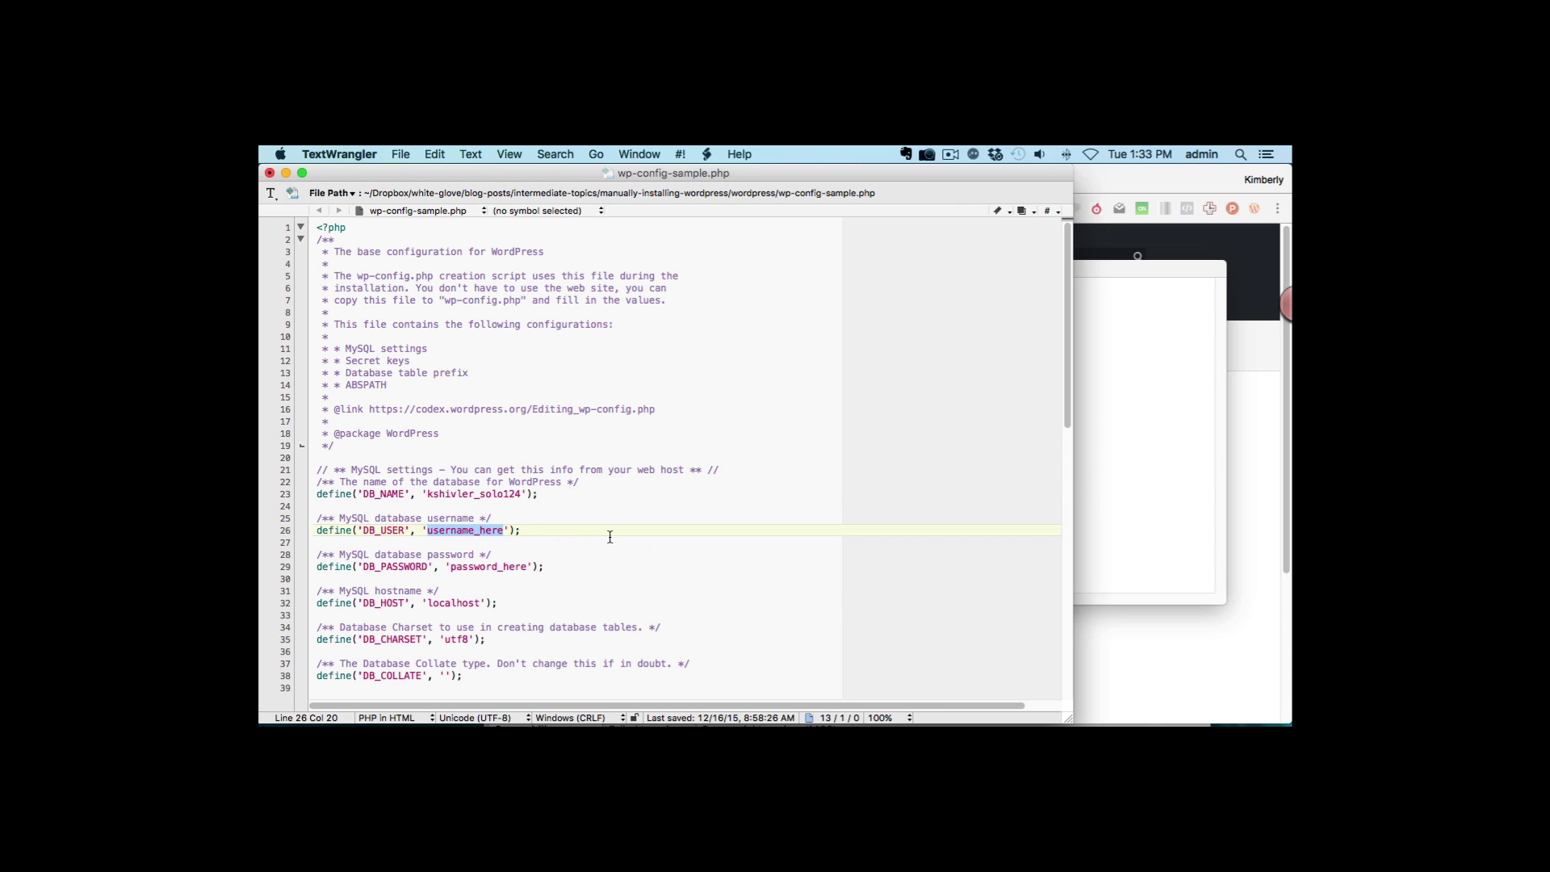
pyautogui.press('super+v')
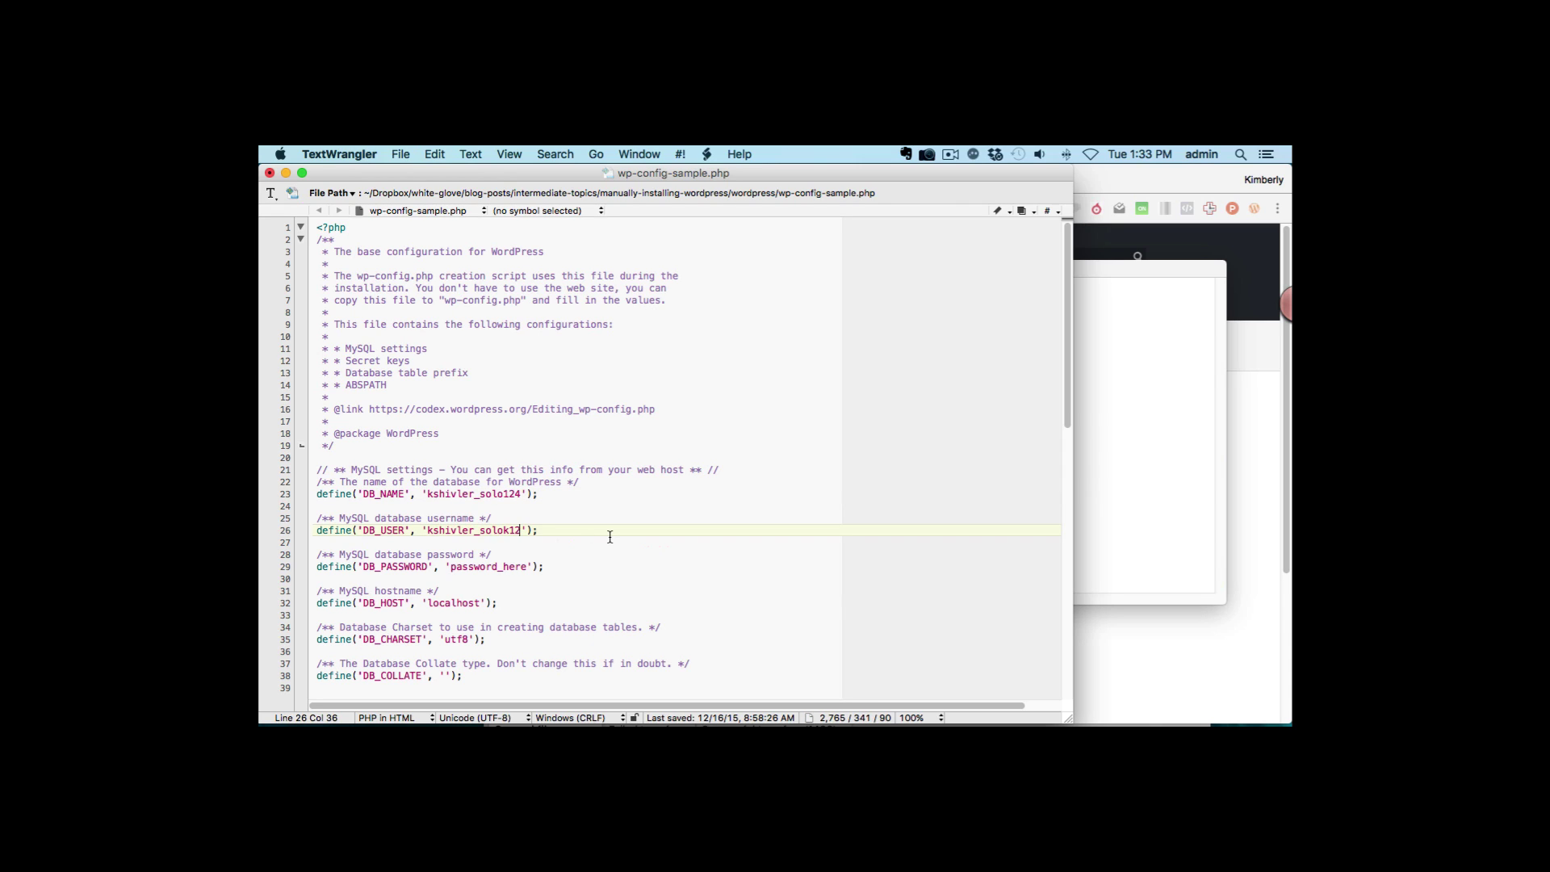
# - Replace the password_here placeholder in the DB_PASSWORD line with the database password copied from the TextEdit note
pyautogui.click(452, 568)
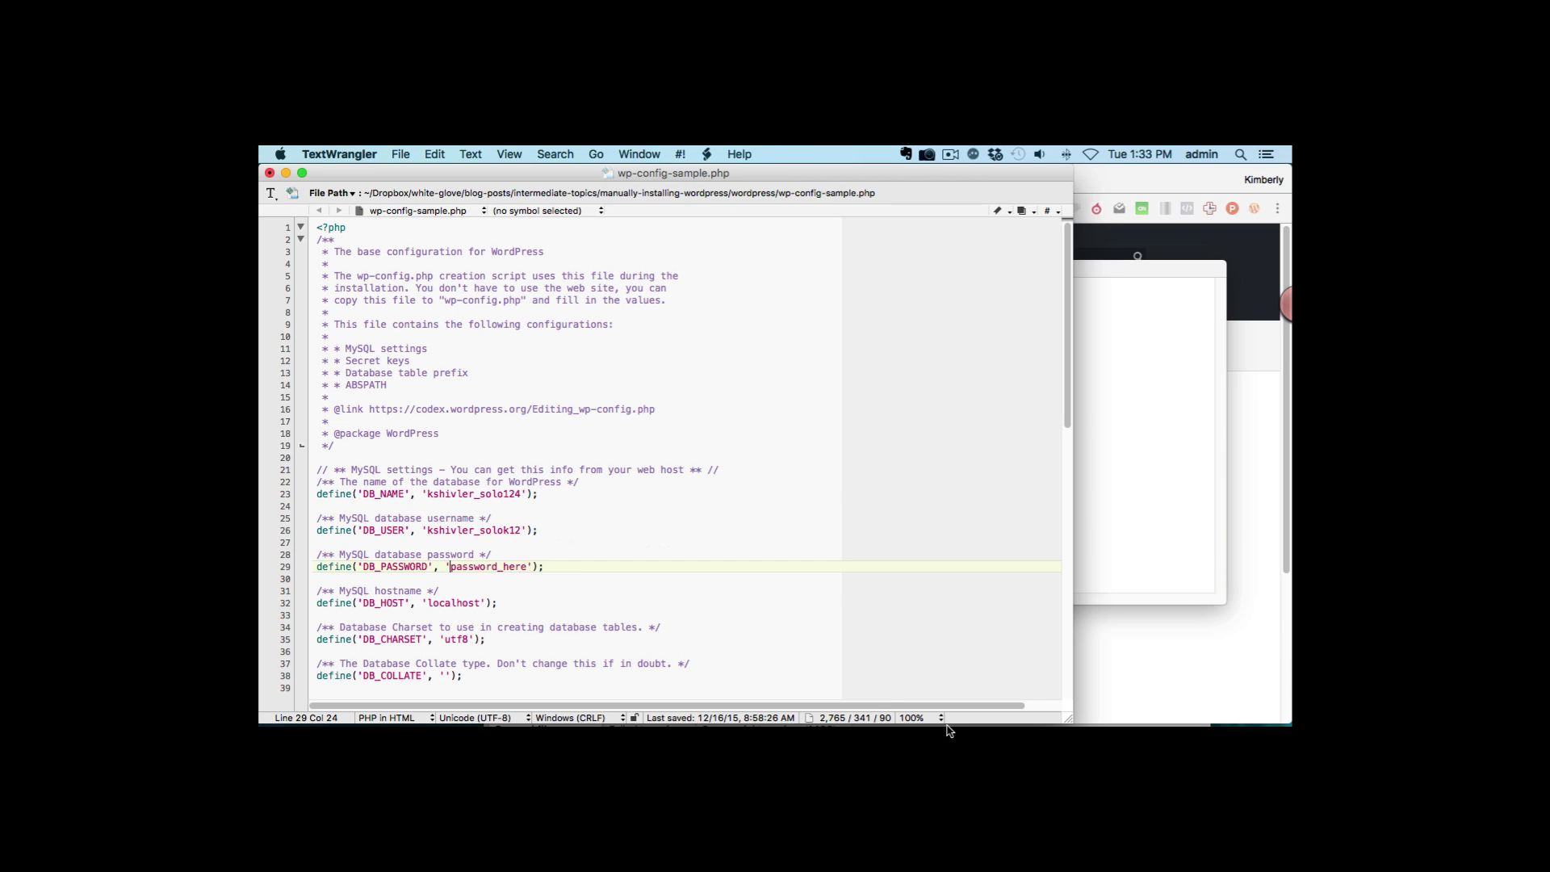
pyautogui.moveTo(949, 731)
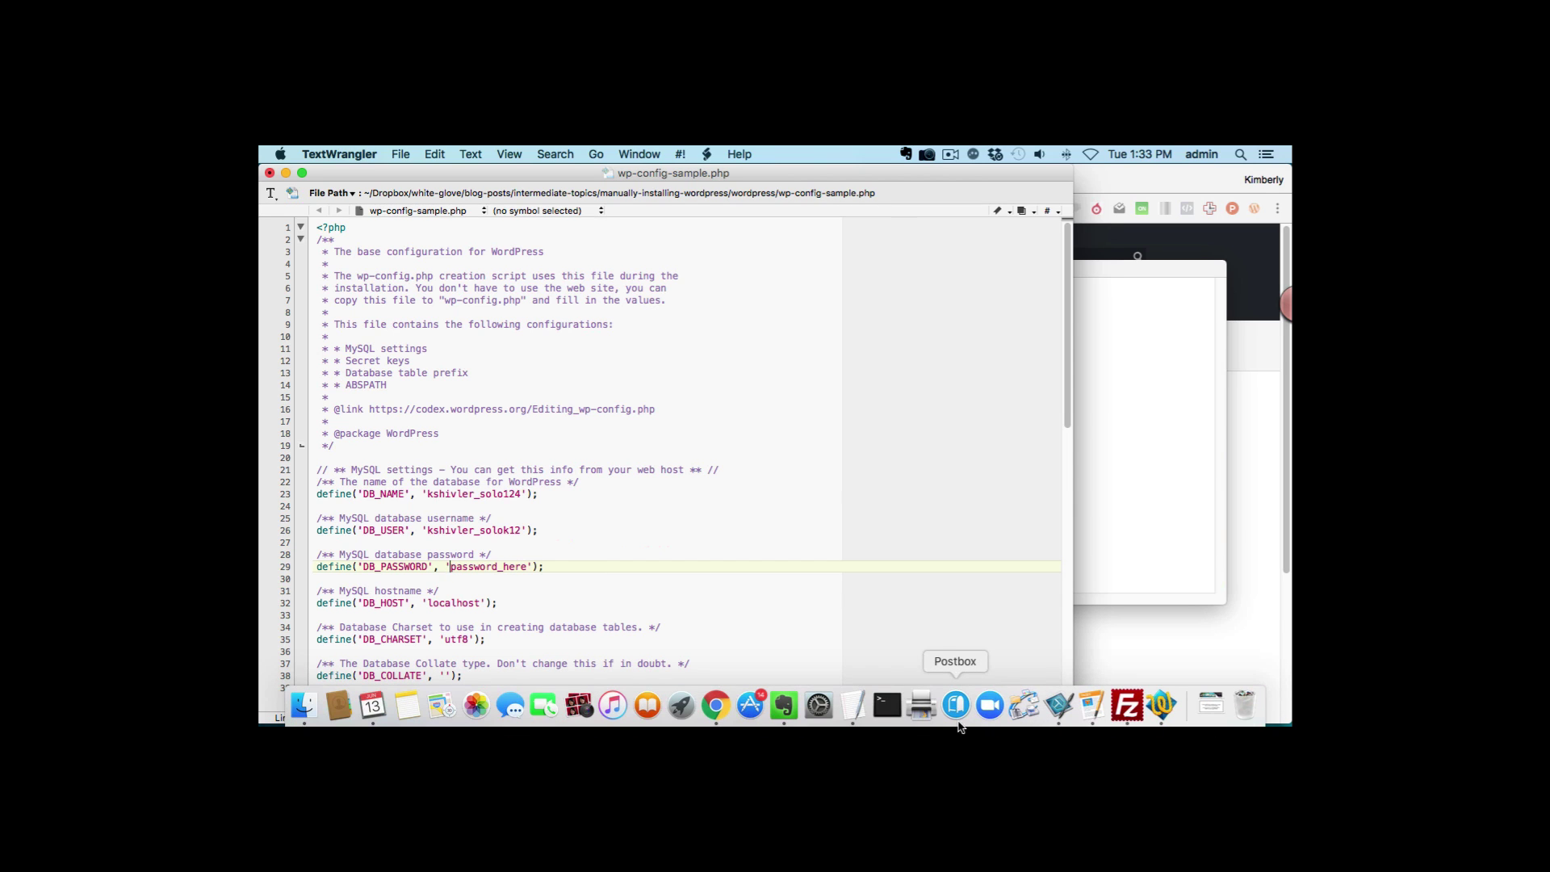
pyautogui.click(854, 705)
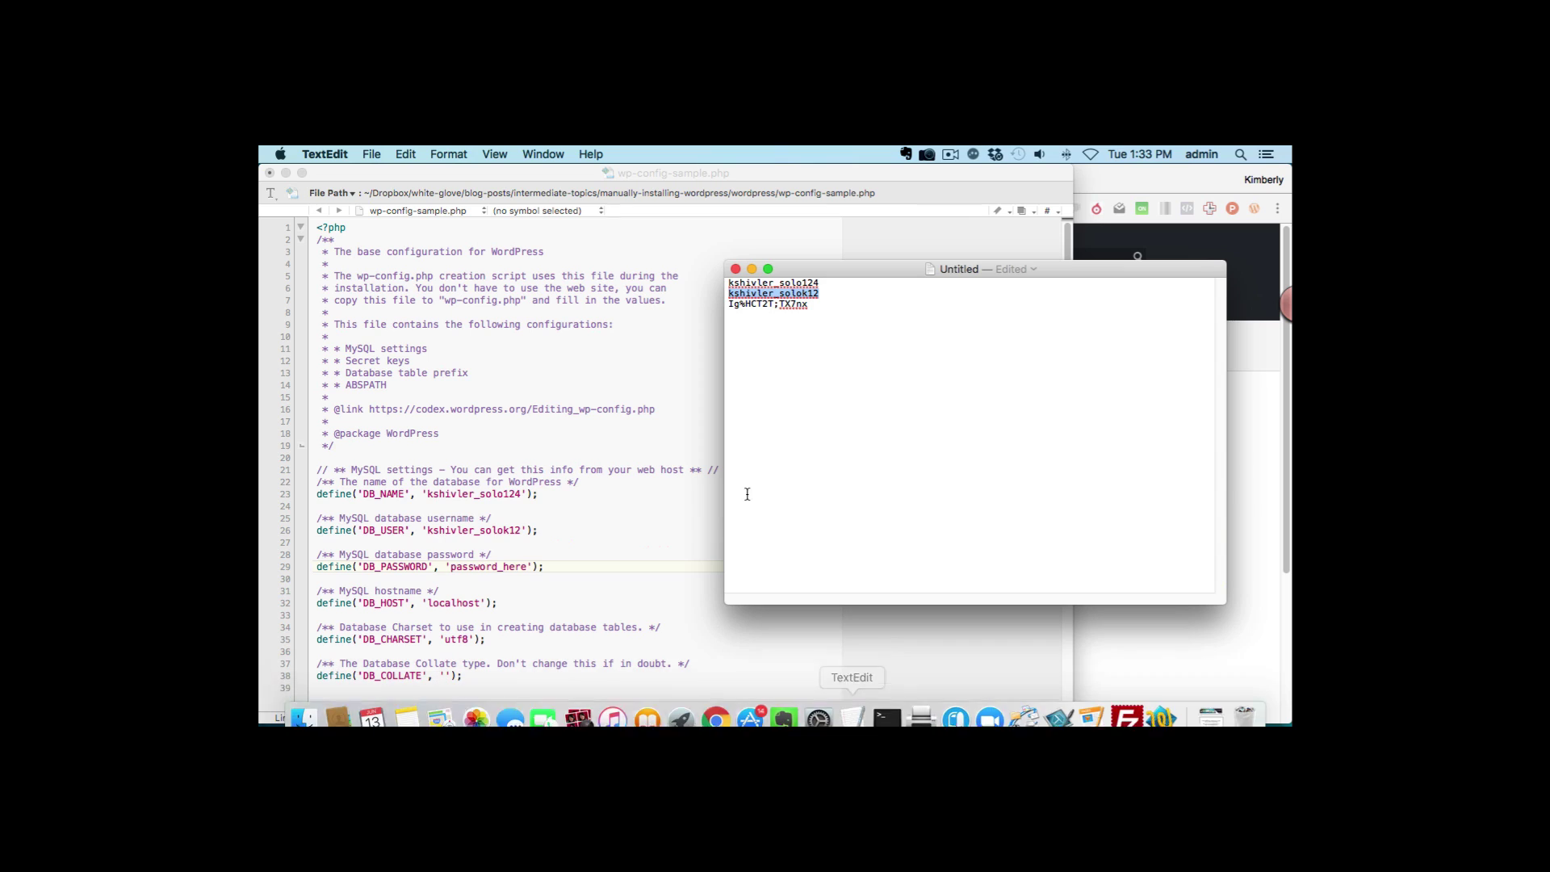
pyautogui.moveTo(727, 303); pyautogui.dragTo(806, 307)
pyautogui.press('super+c')
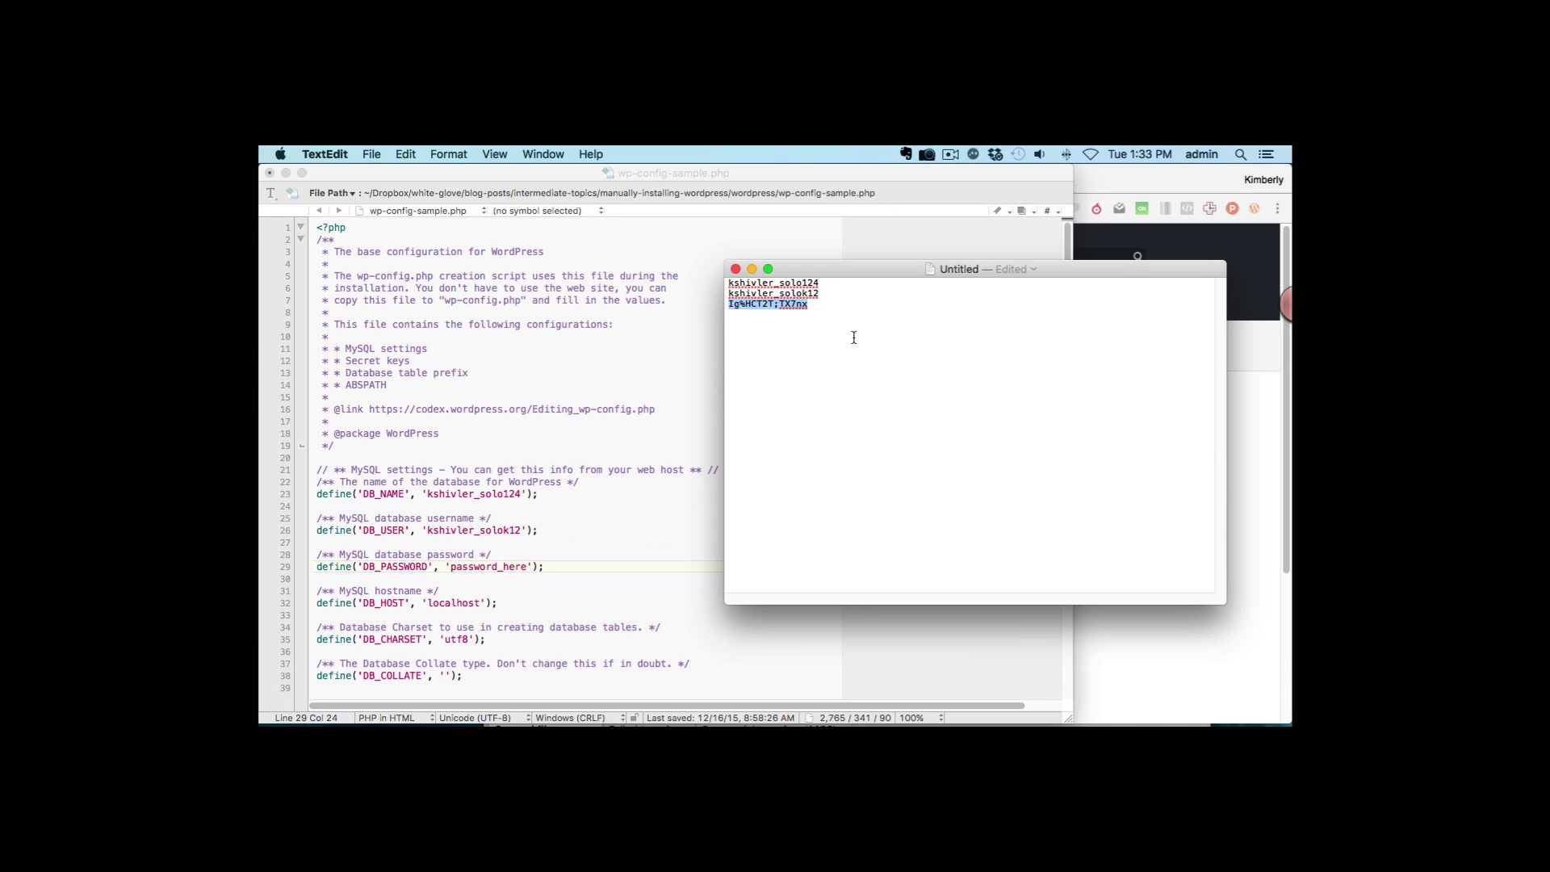
pyautogui.click(495, 575)
pyautogui.moveTo(450, 567); pyautogui.dragTo(526, 566)
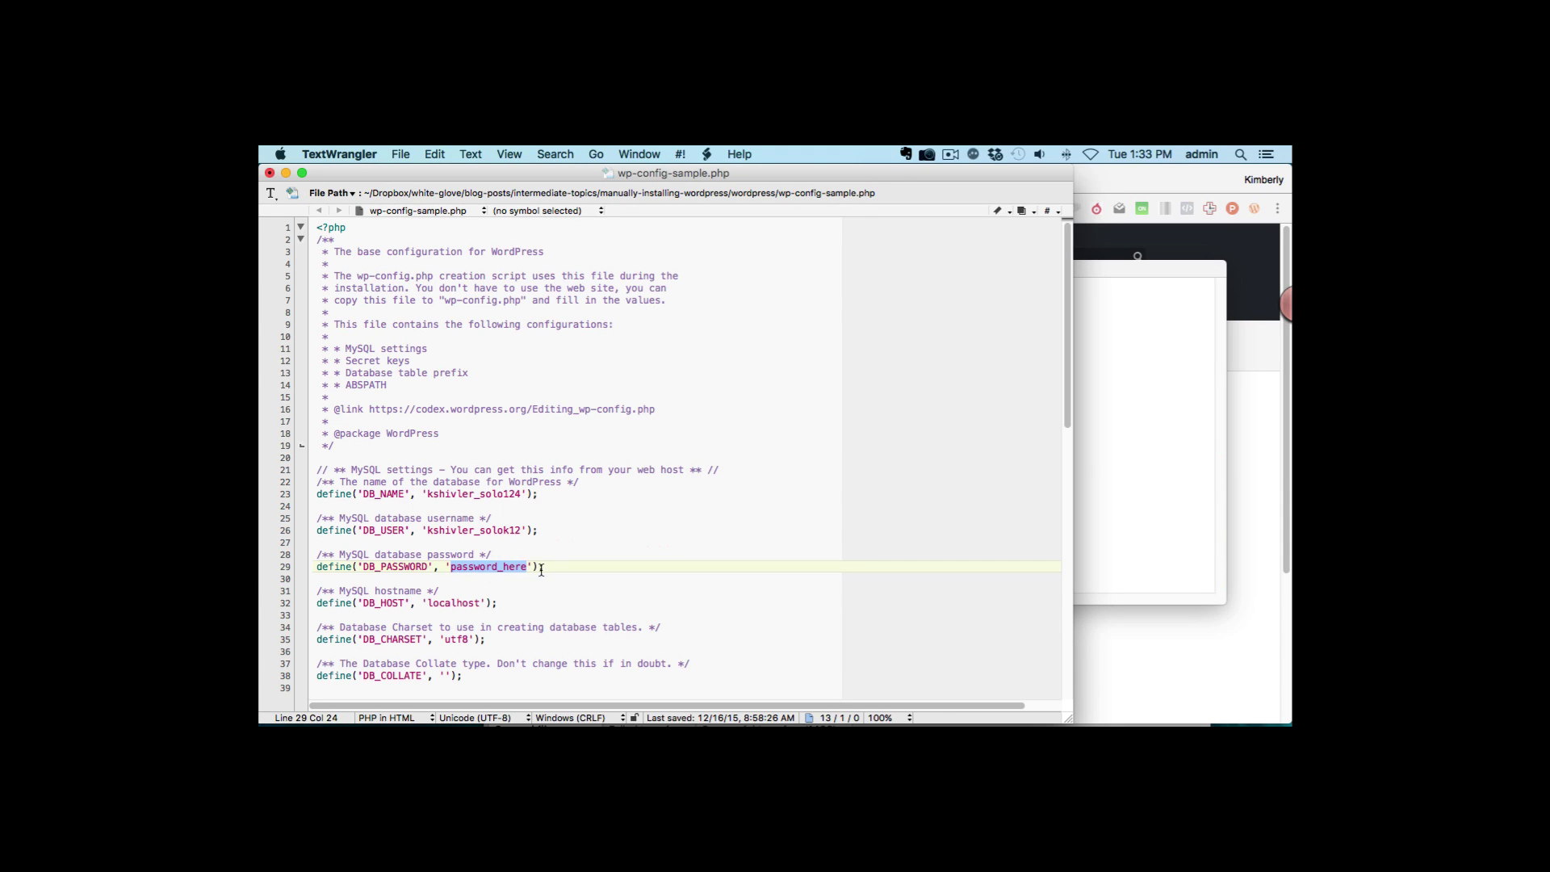
pyautogui.press('super+v')
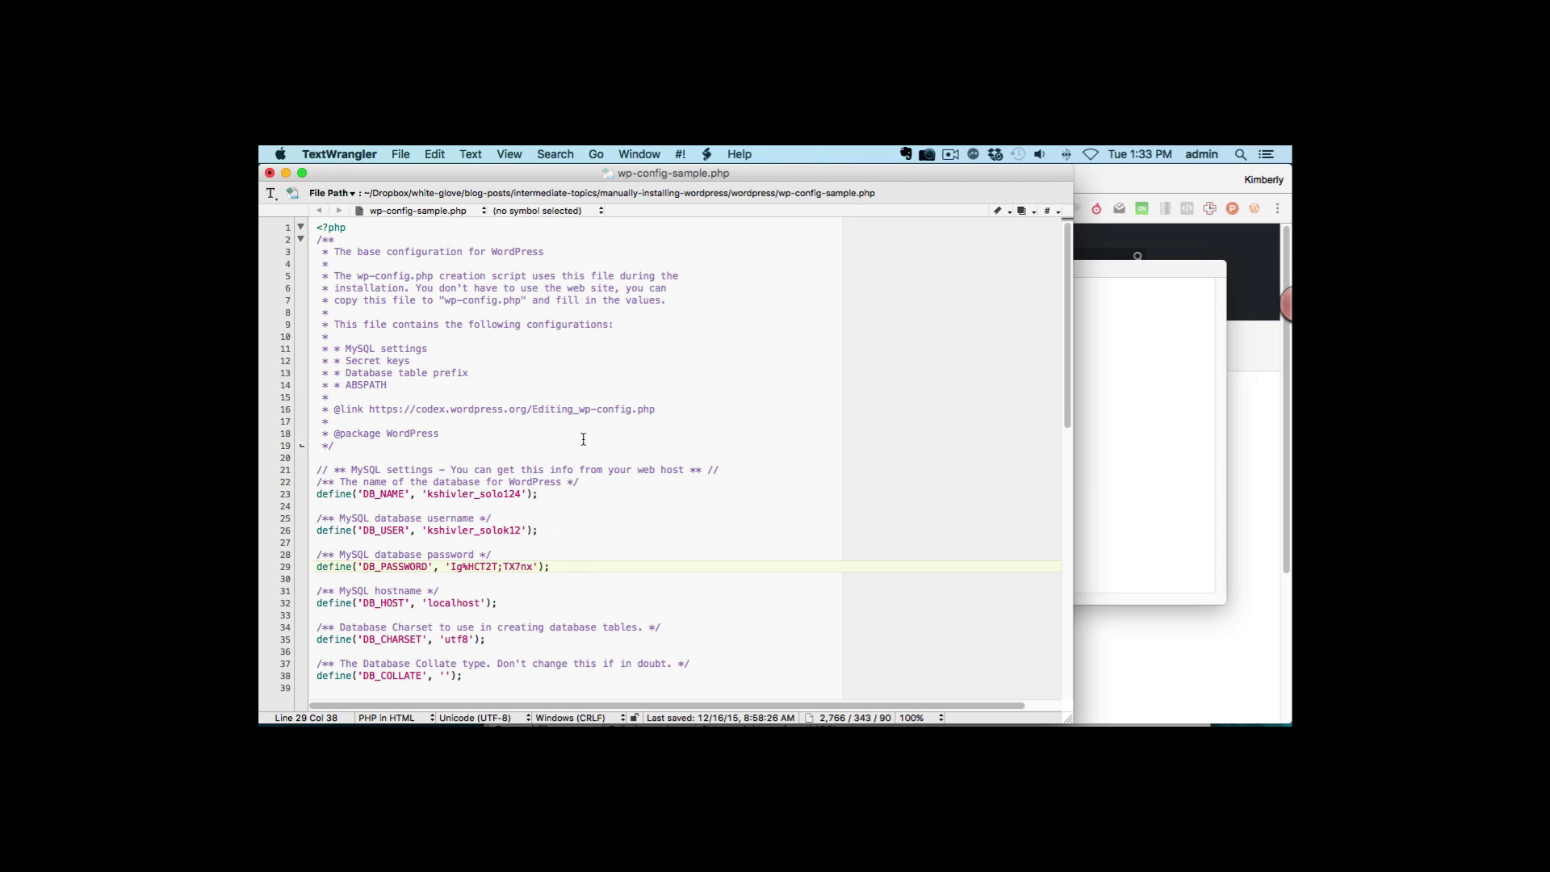
# - Save the edited configuration file under the new name wp-config.php in the wordpress folder
pyautogui.click(399, 153)
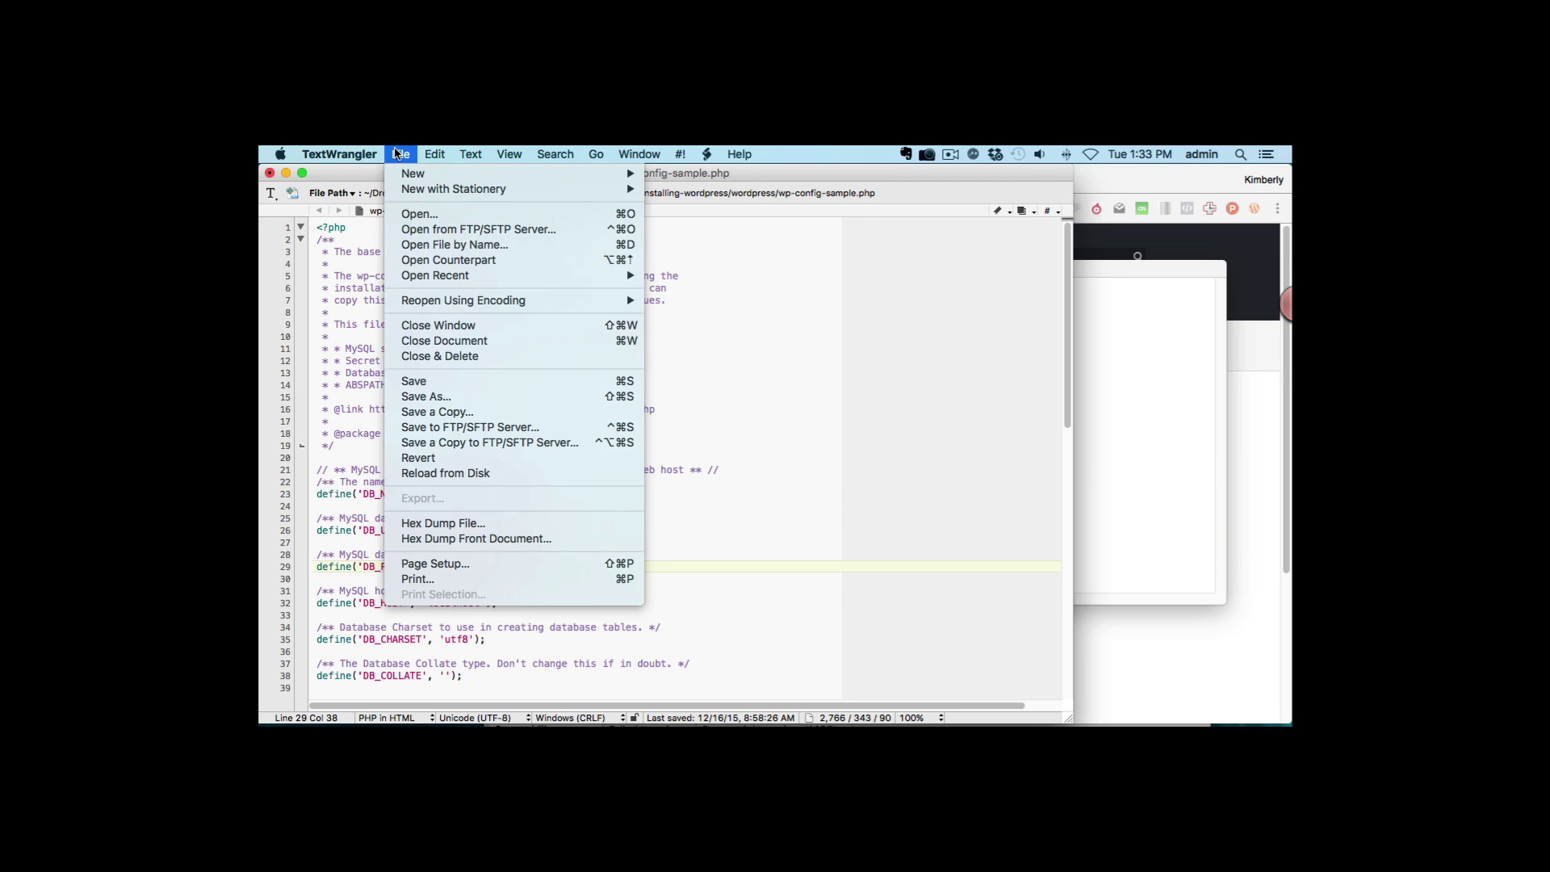
pyautogui.click(451, 396)
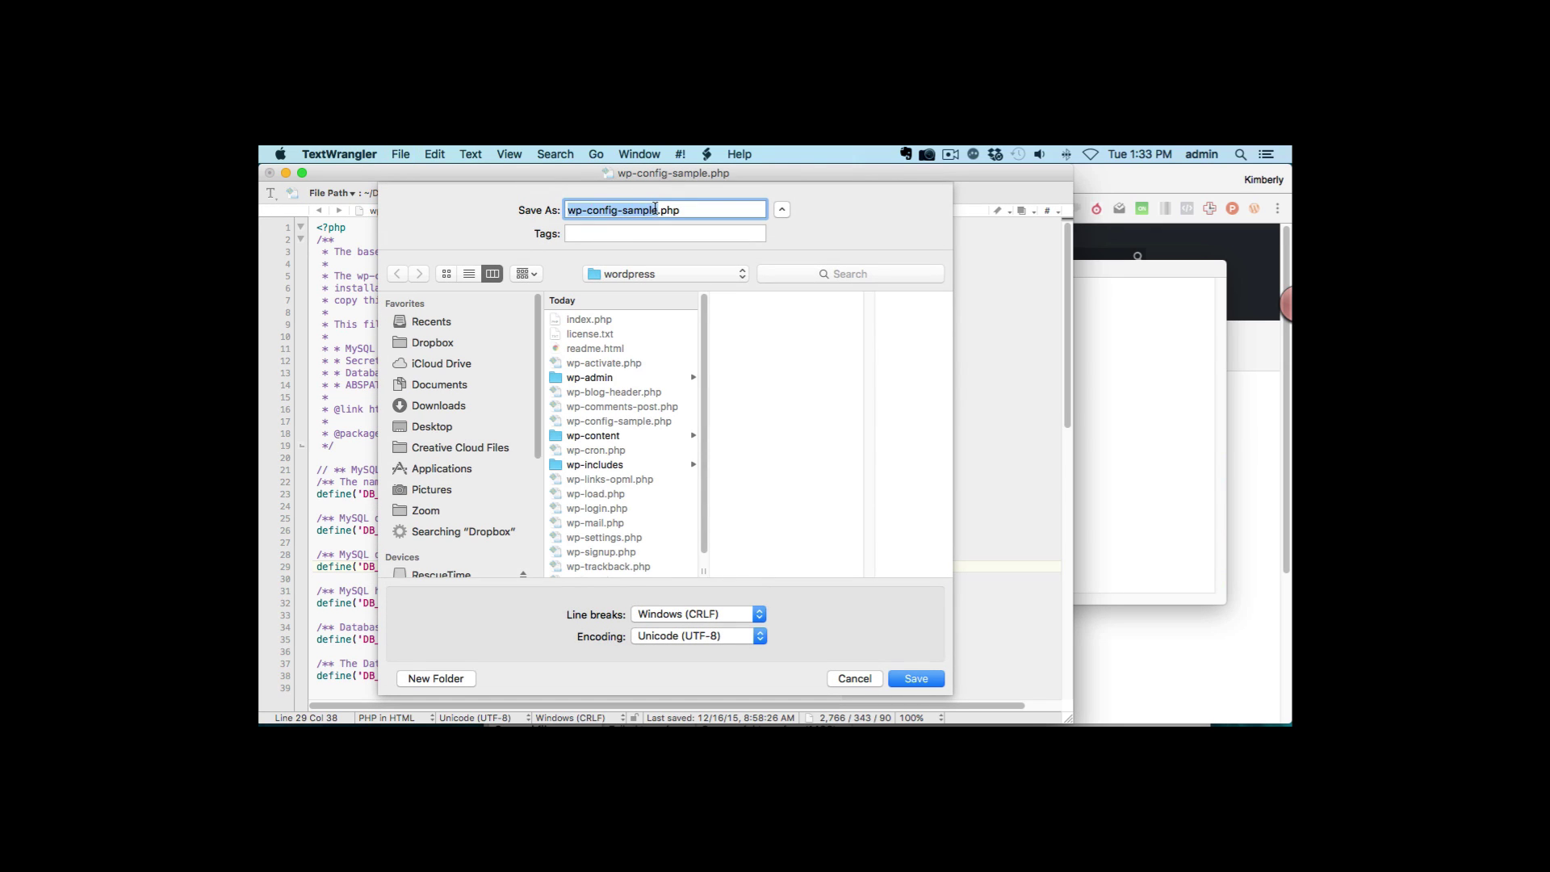
pyautogui.moveTo(659, 210); pyautogui.dragTo(617, 210)
pyautogui.press('BackSpace')
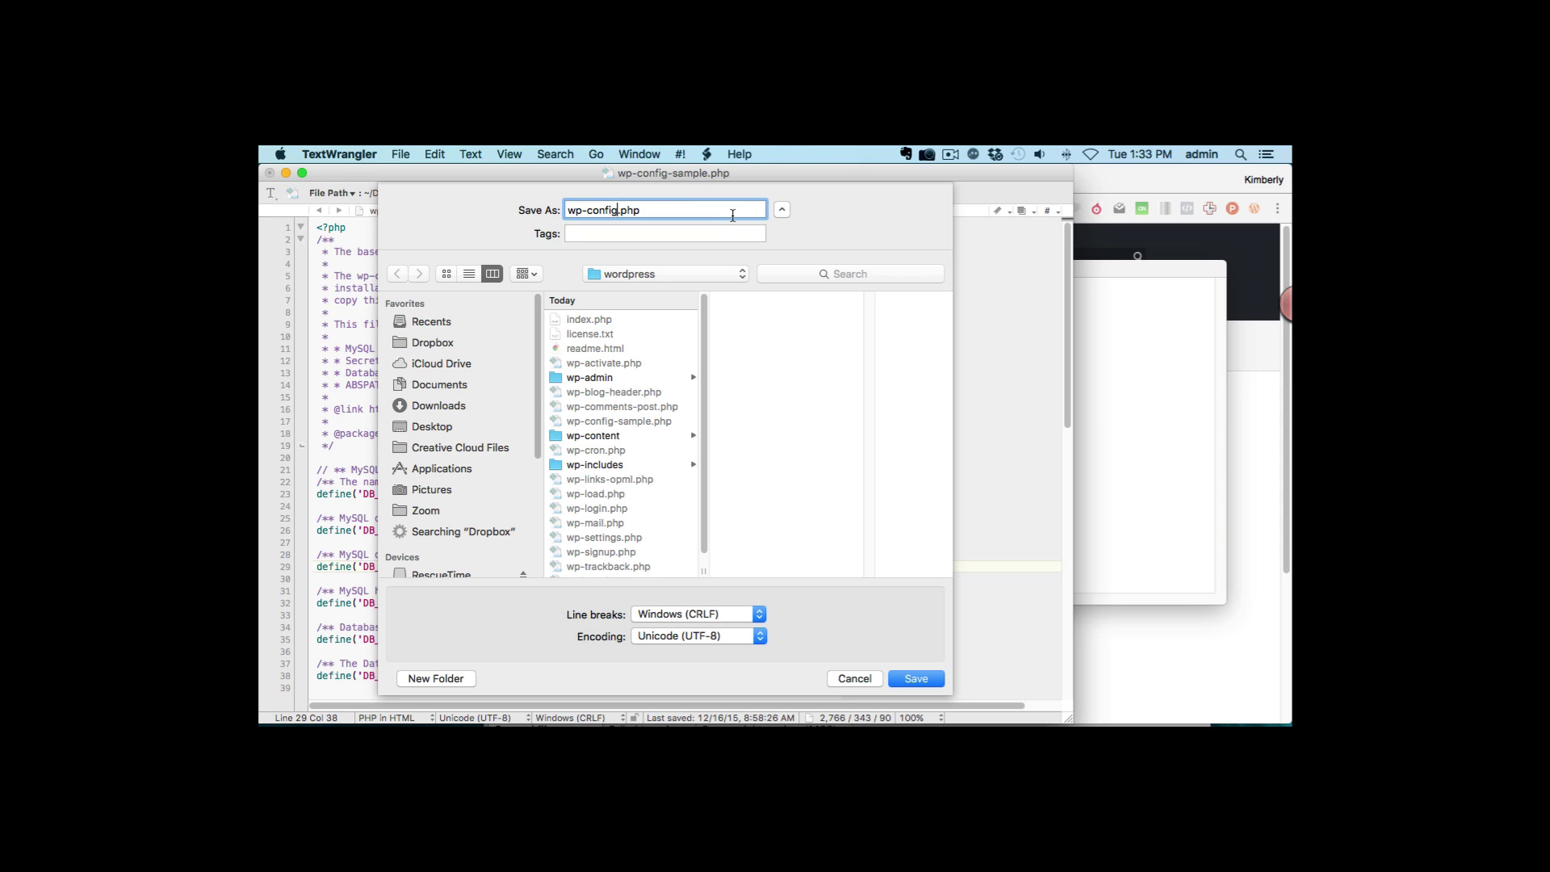
pyautogui.click(916, 678)
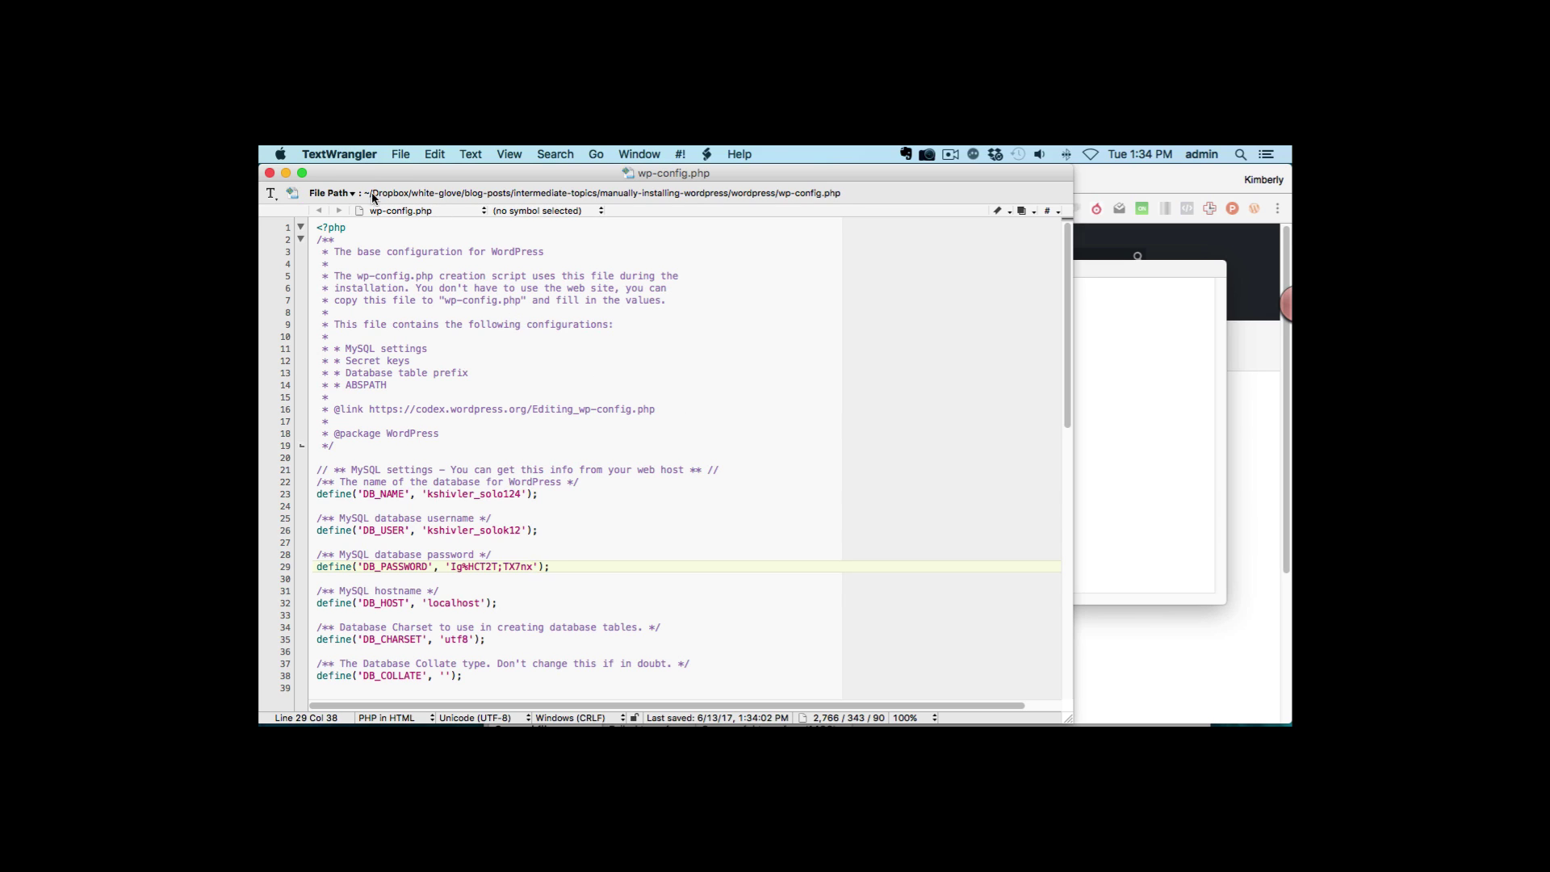
# - Close the wp-config.php document and quit TextWrangler
pyautogui.click(398, 154)
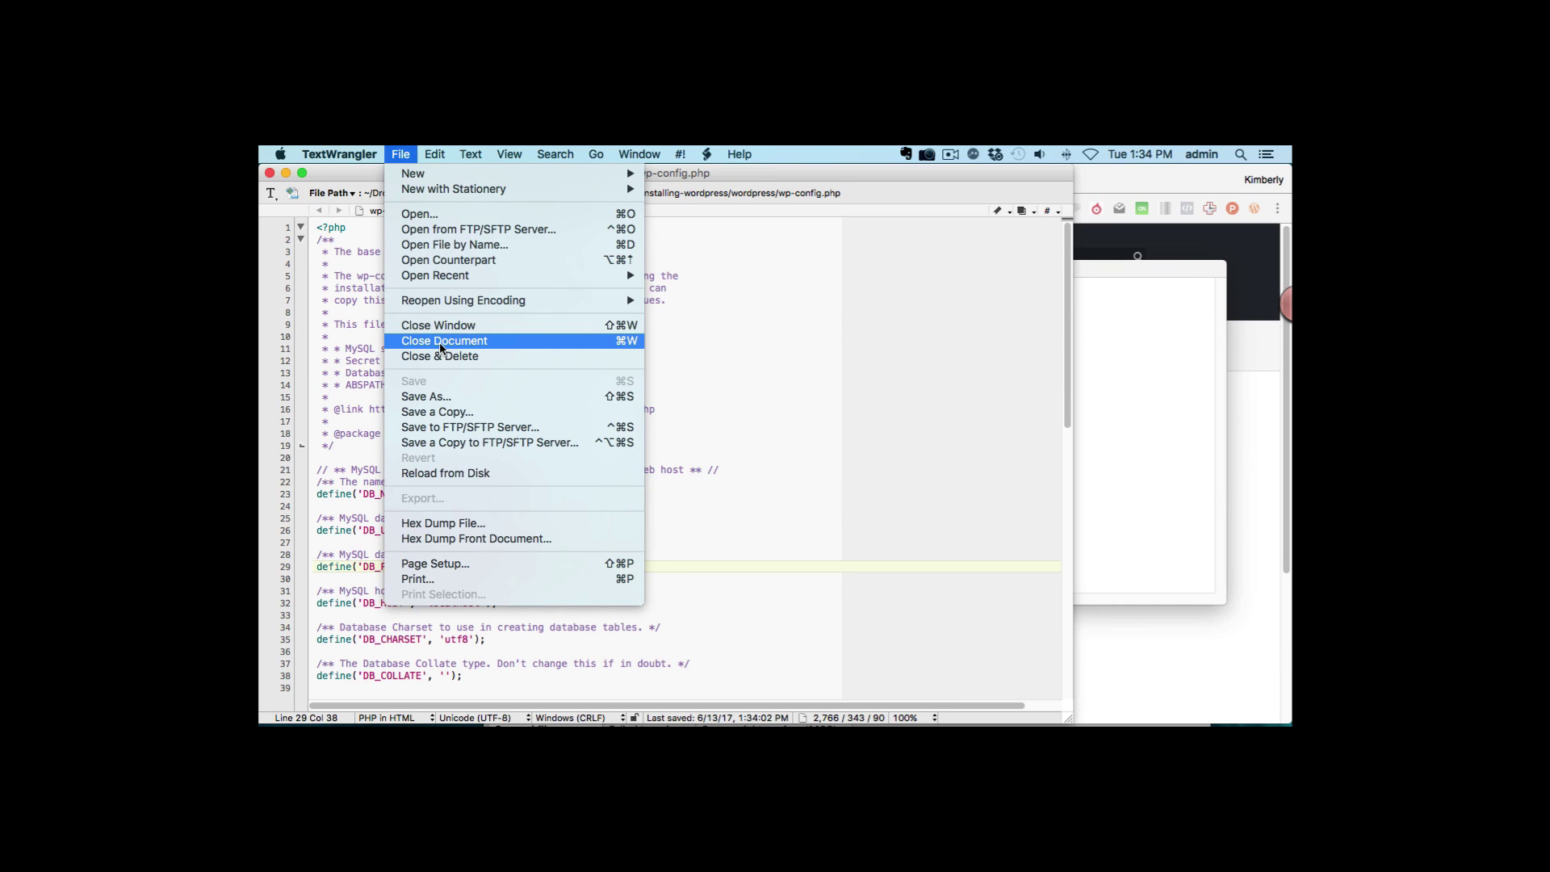
pyautogui.click(441, 341)
pyautogui.click(339, 154)
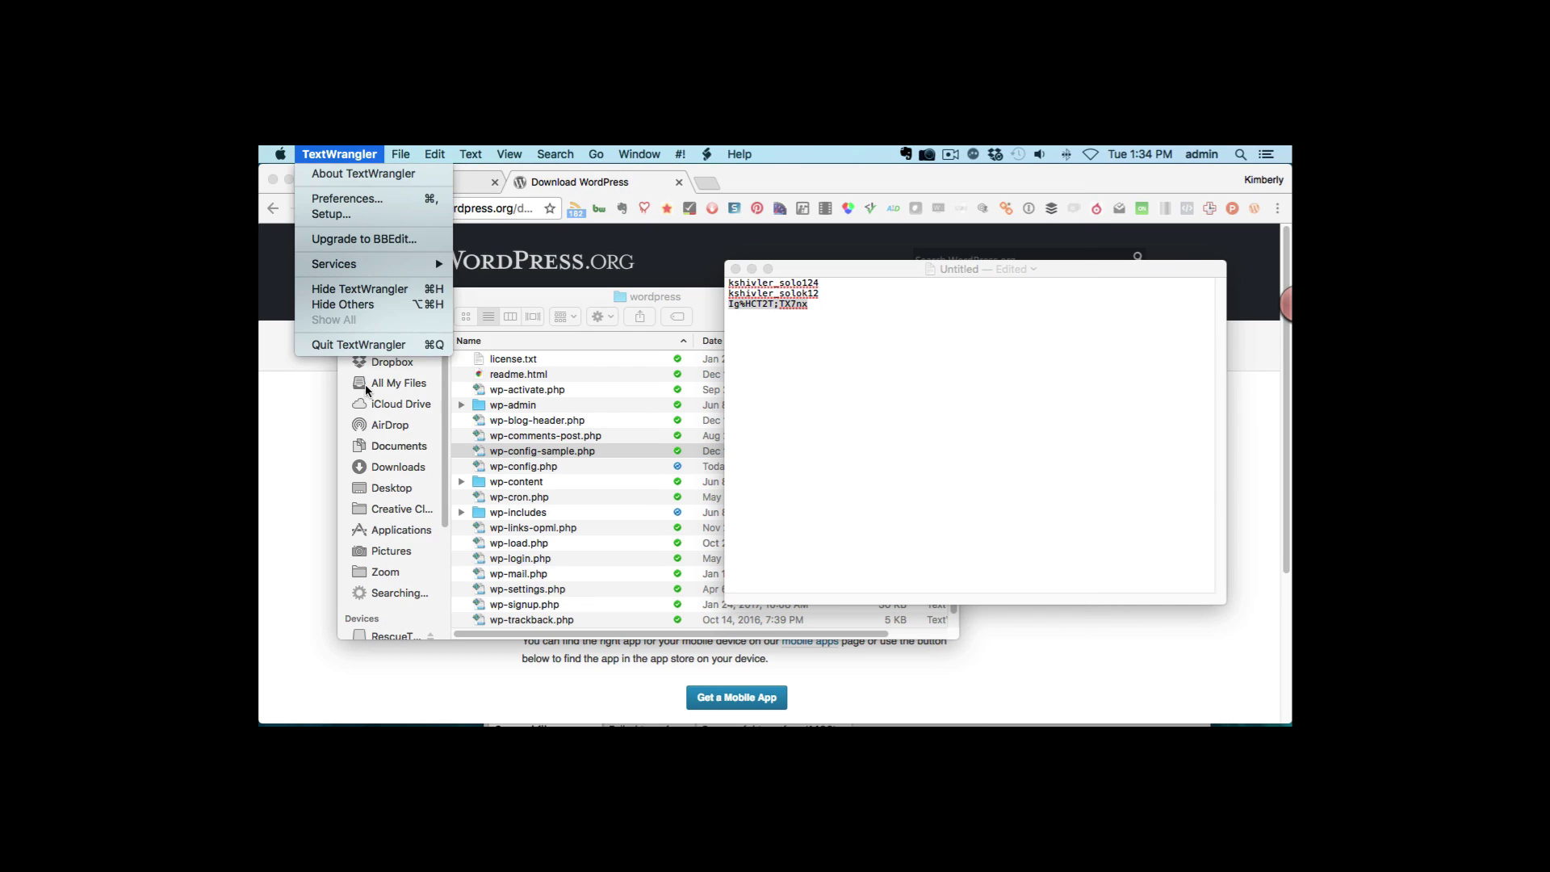
pyautogui.click(358, 344)
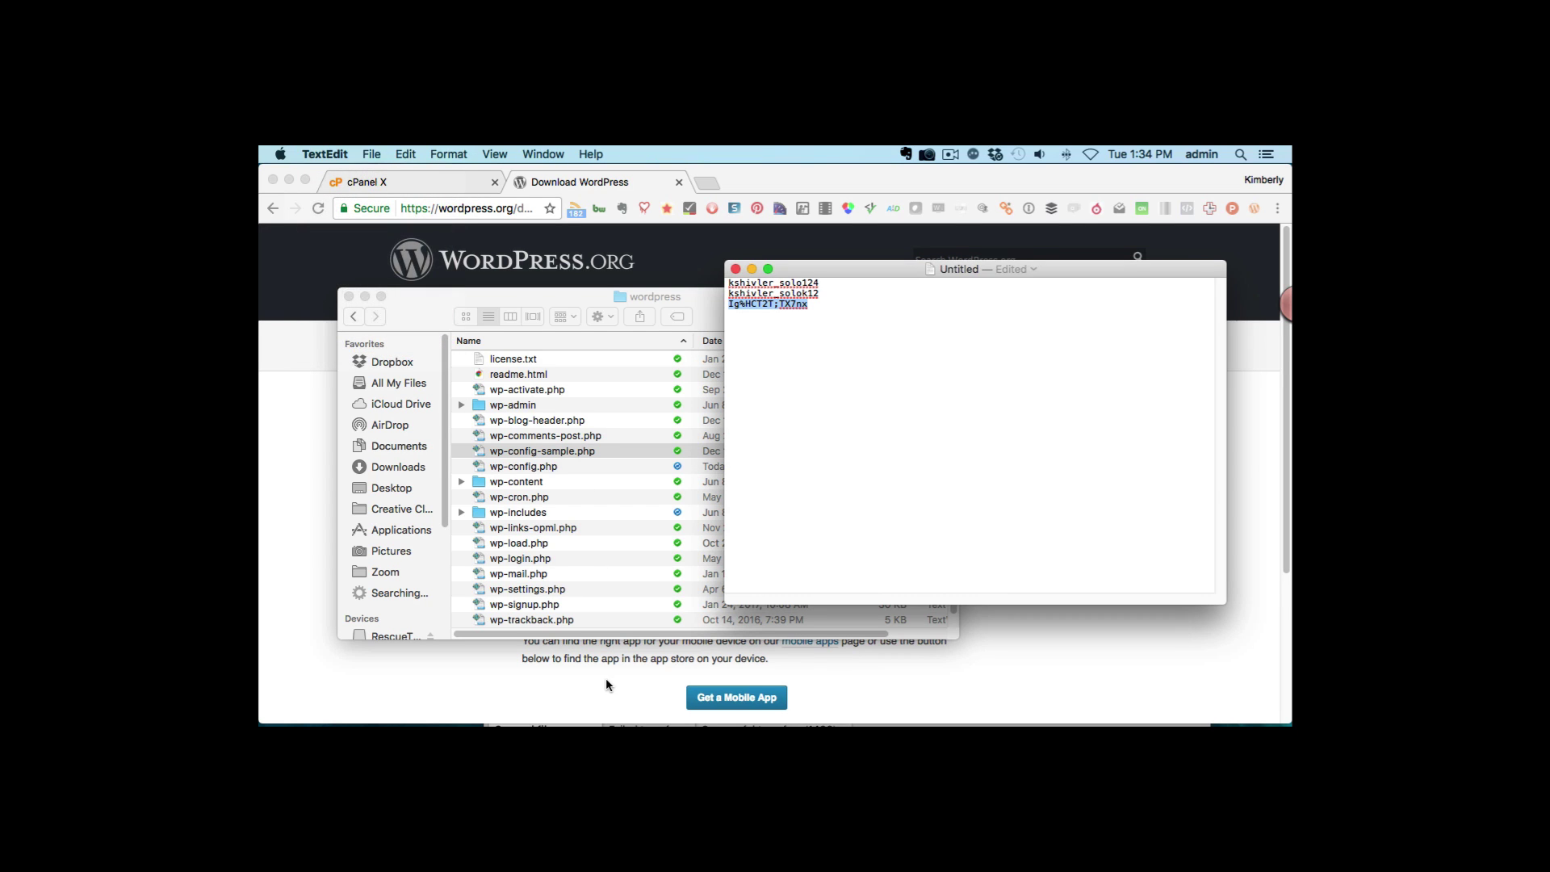
# - Switch to FileZilla and refresh the local and remote file and folder lists
pyautogui.moveTo(607, 726)
pyautogui.click(1157, 709)
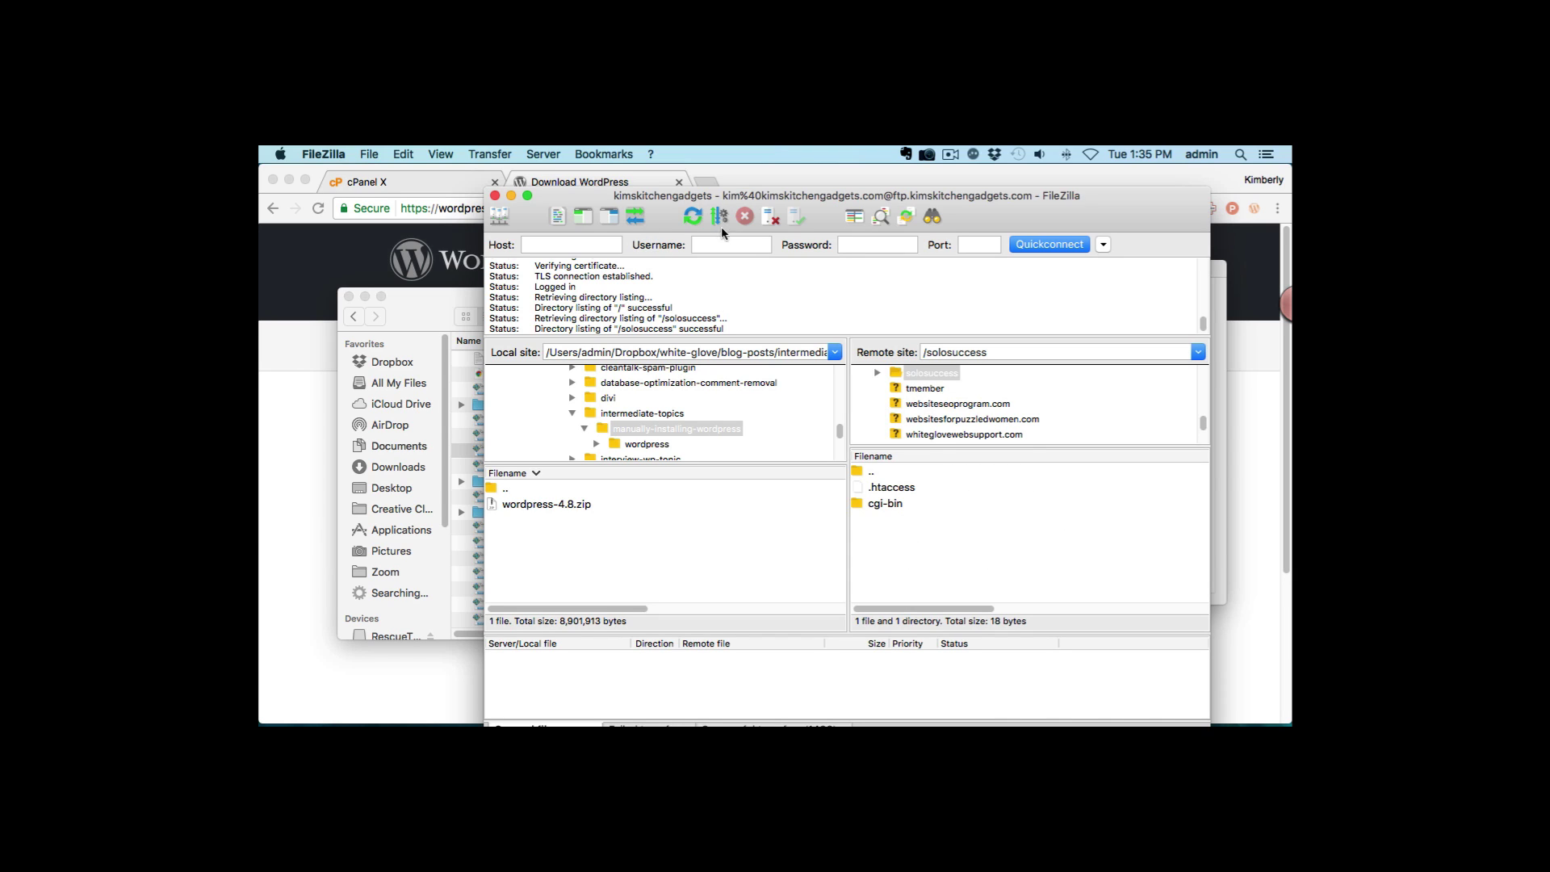
pyautogui.click(692, 216)
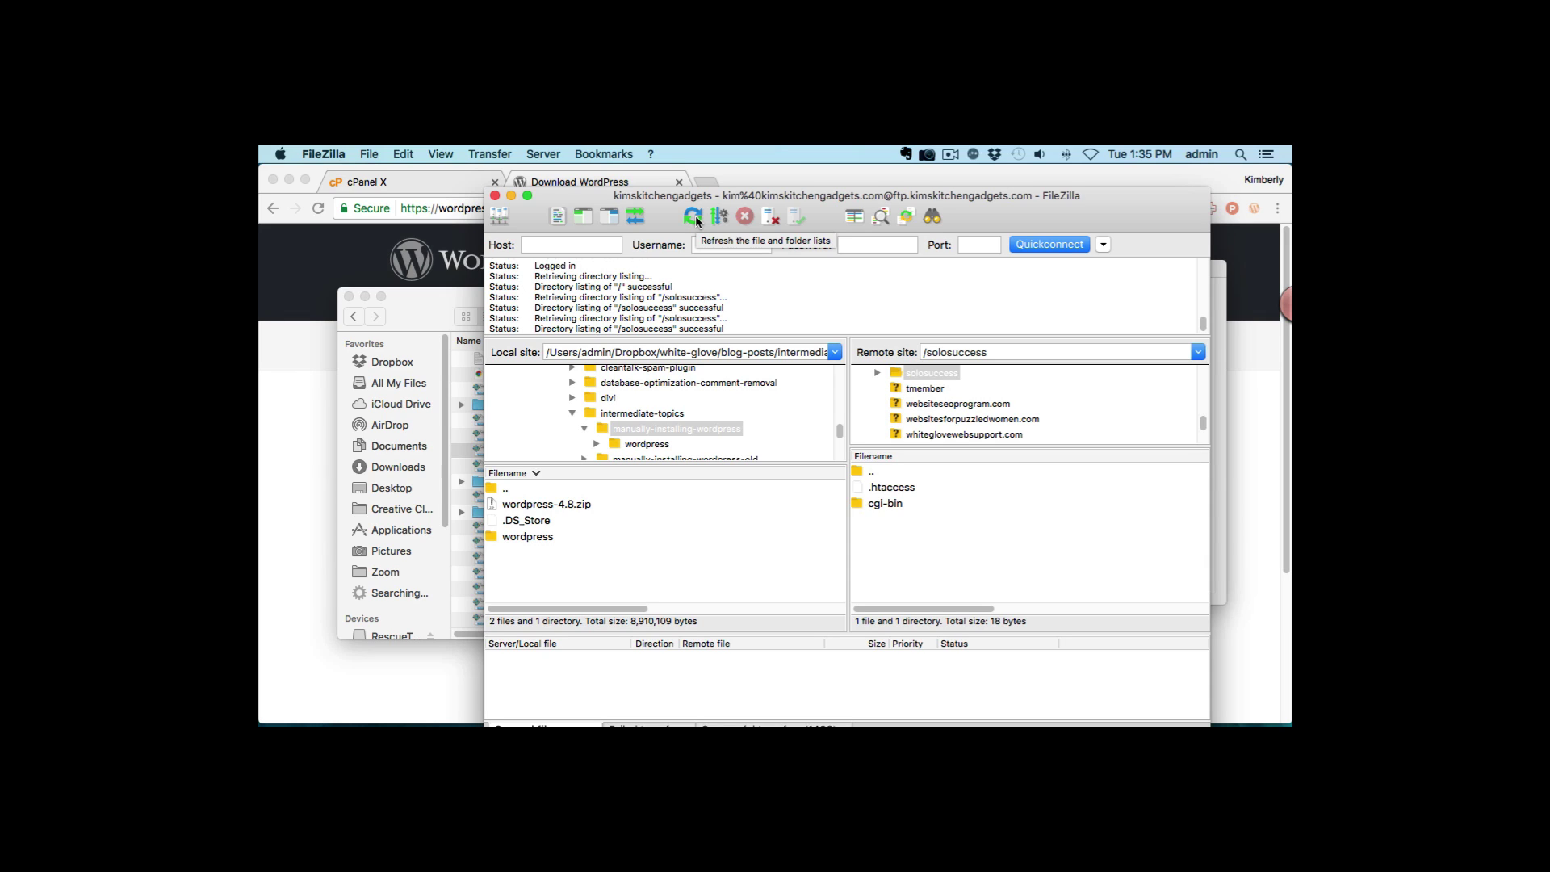
# - Upload all files and folders inside the local wordpress folder to the remote /solosuccess folder
pyautogui.doubleClick(524, 539)
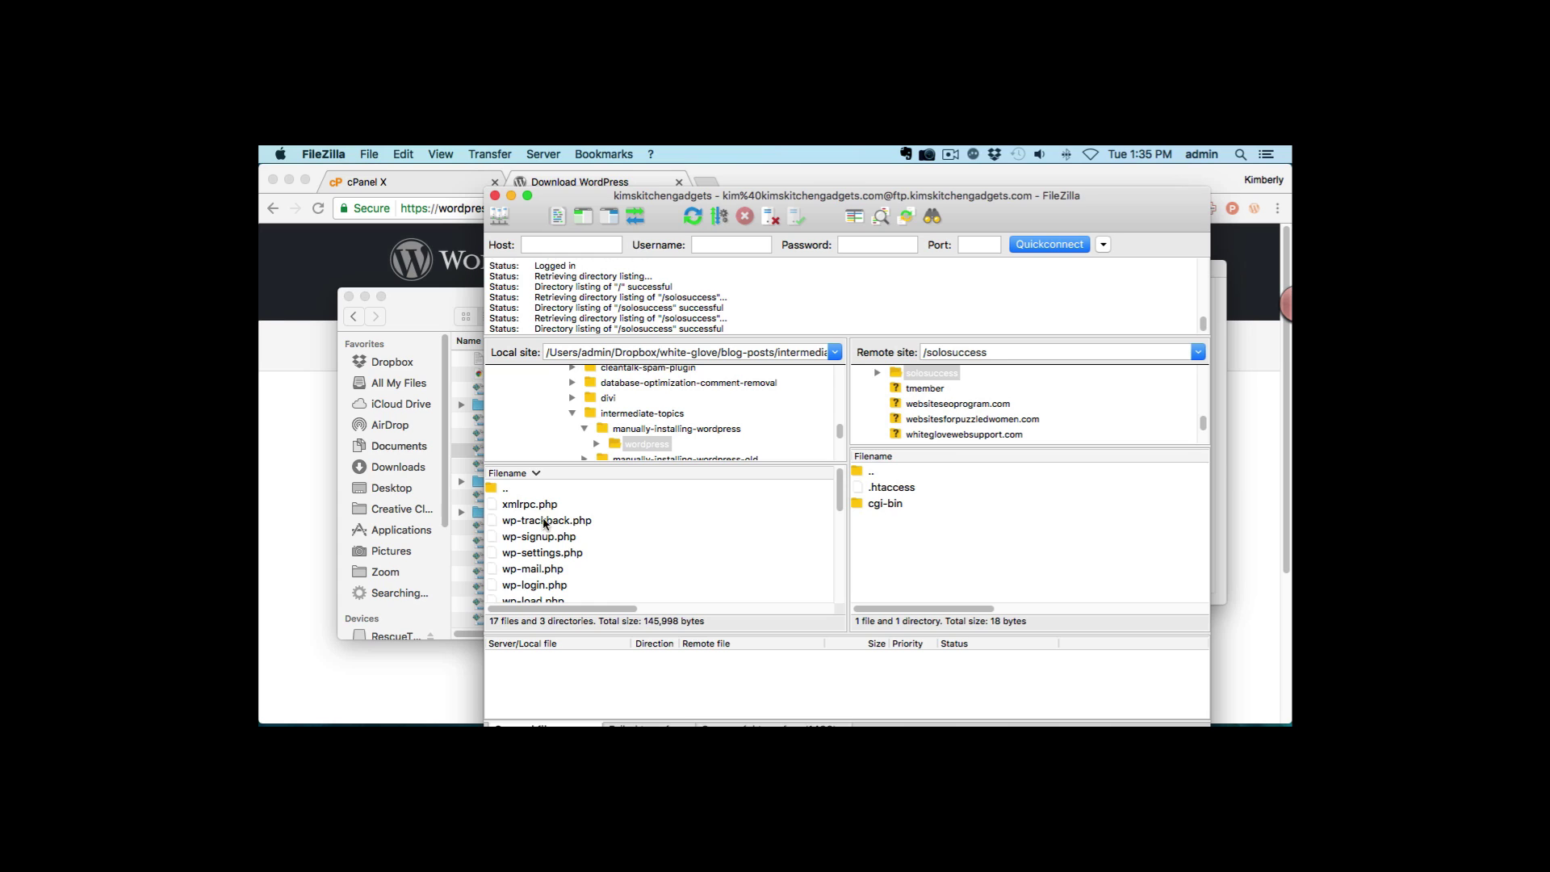
pyautogui.click(548, 507)
pyautogui.moveTo(841, 498); pyautogui.dragTo(836, 600)
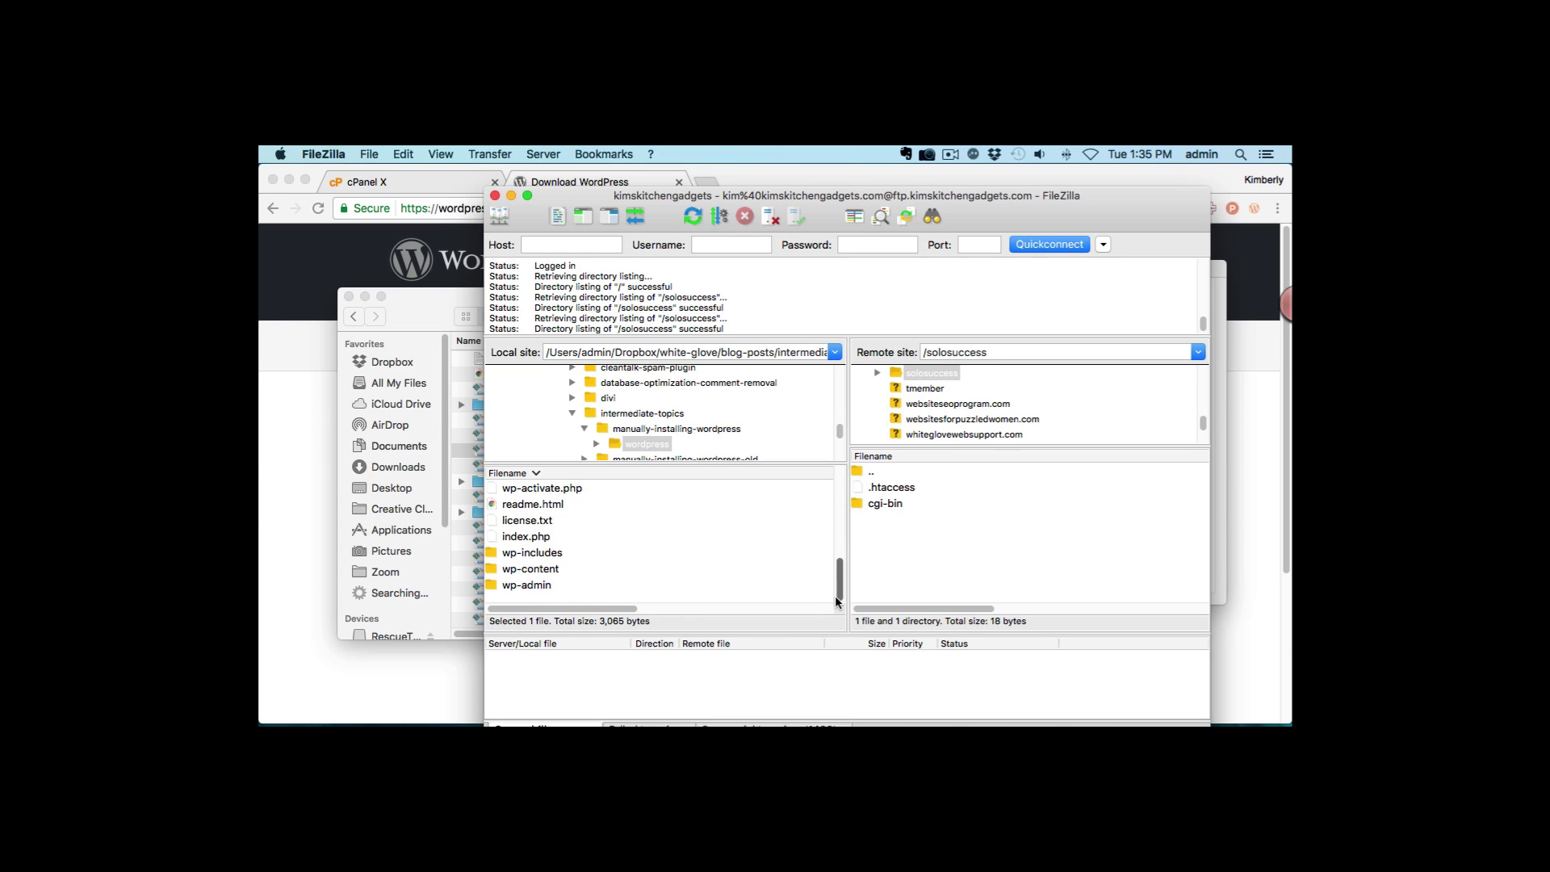
pyautogui.keyDown('shift'); pyautogui.click(547, 590); pyautogui.keyUp('shift')
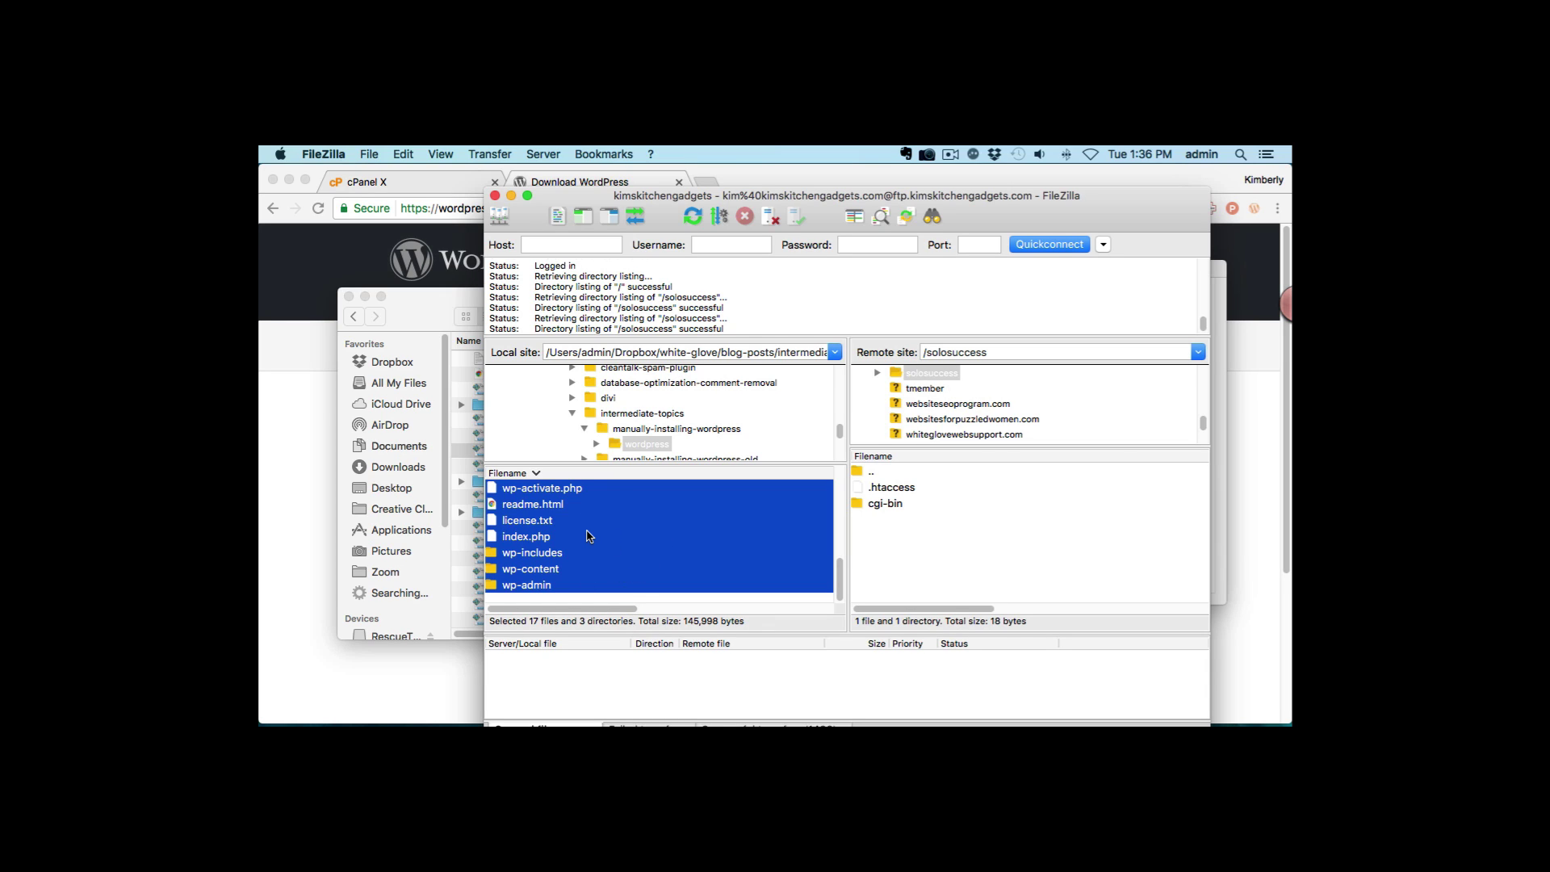
pyautogui.moveTo(588, 535); pyautogui.dragTo(963, 552)
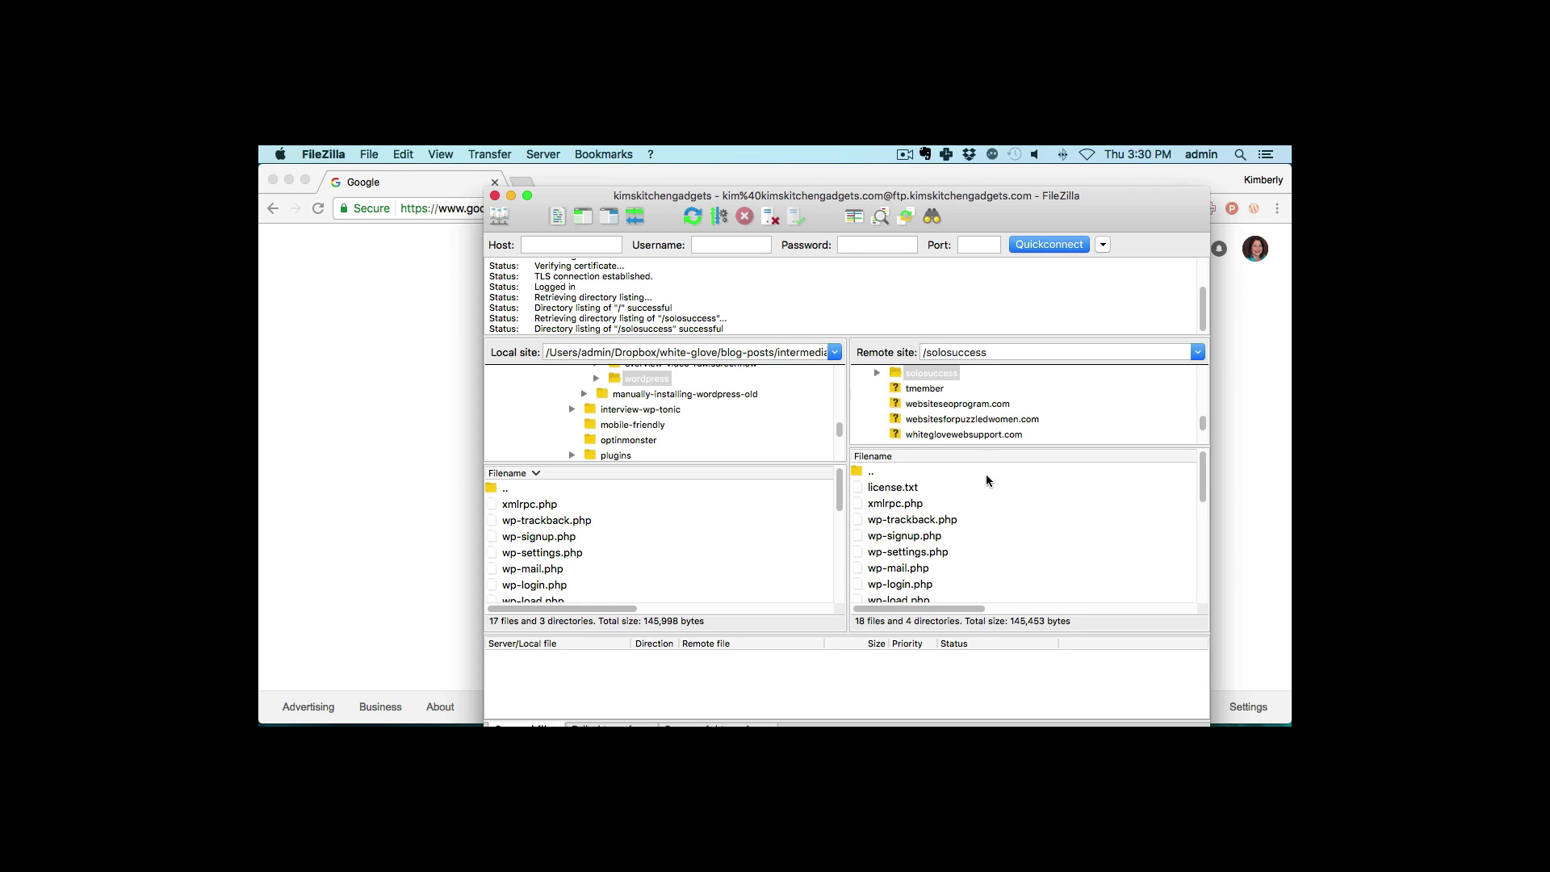
# - Switch to Chrome, open the site's solosuccess subdomain and continue the WordPress installation in English (United States)
pyautogui.click(415, 260)
pyautogui.click(446, 211)
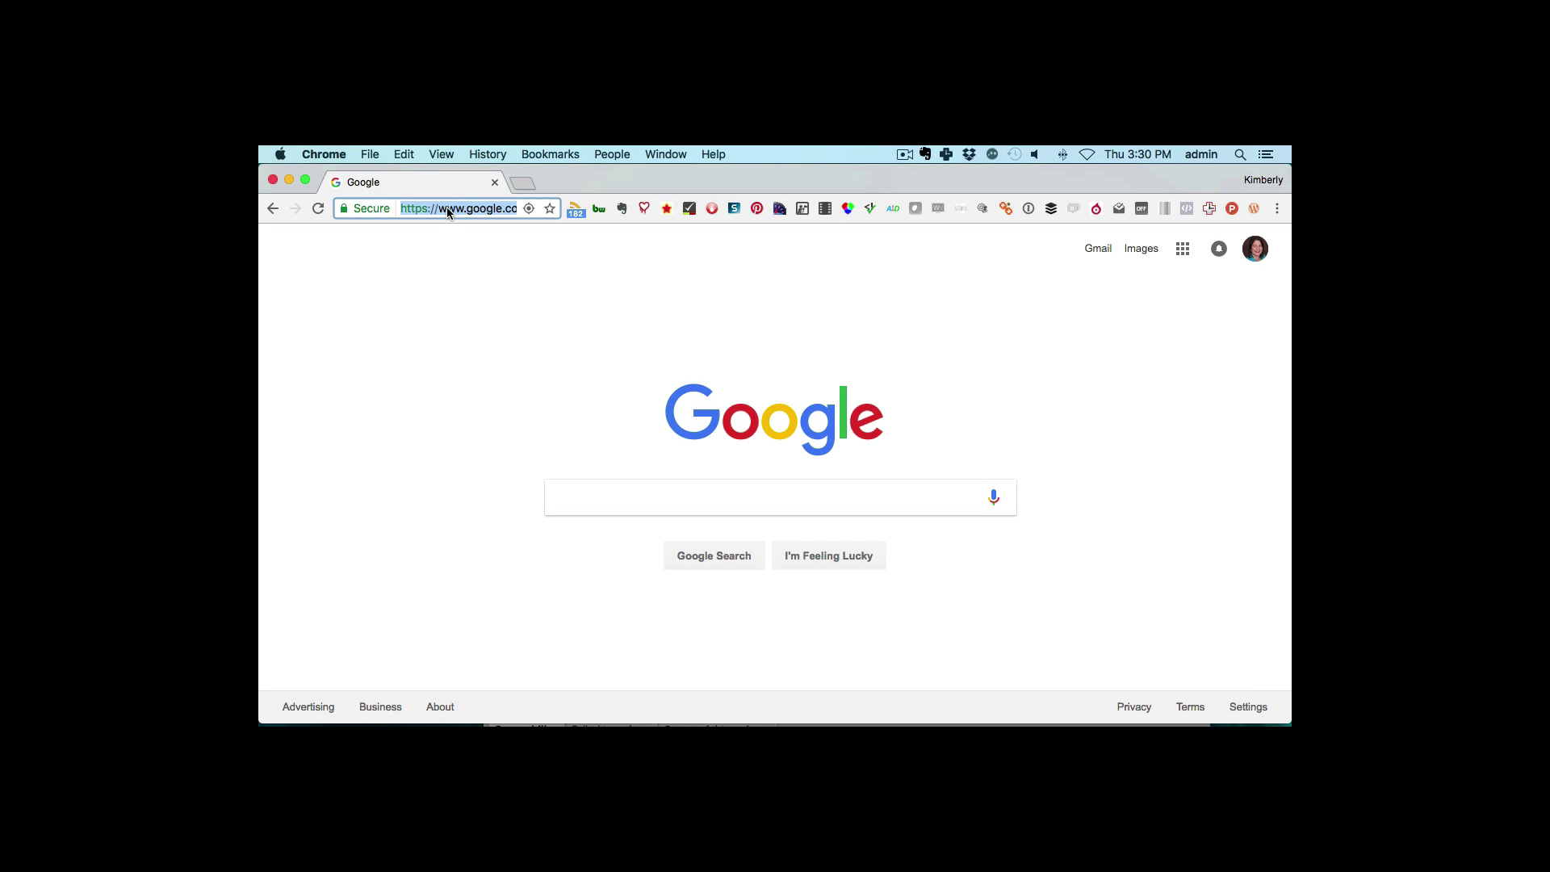
pyautogui.write('s')
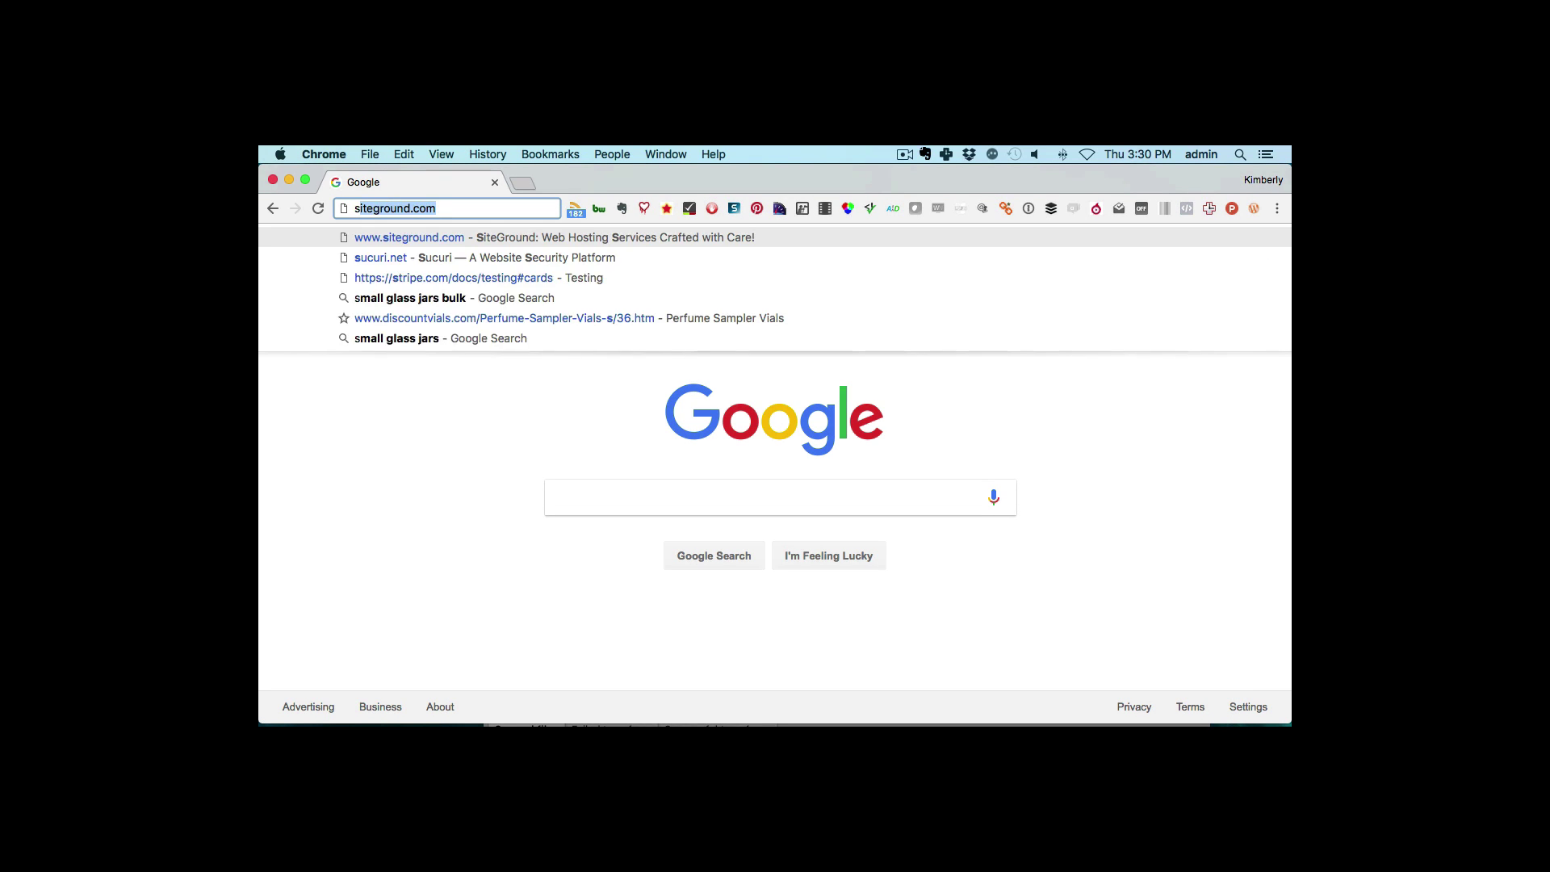
pyautogui.write('olosuccess.o')
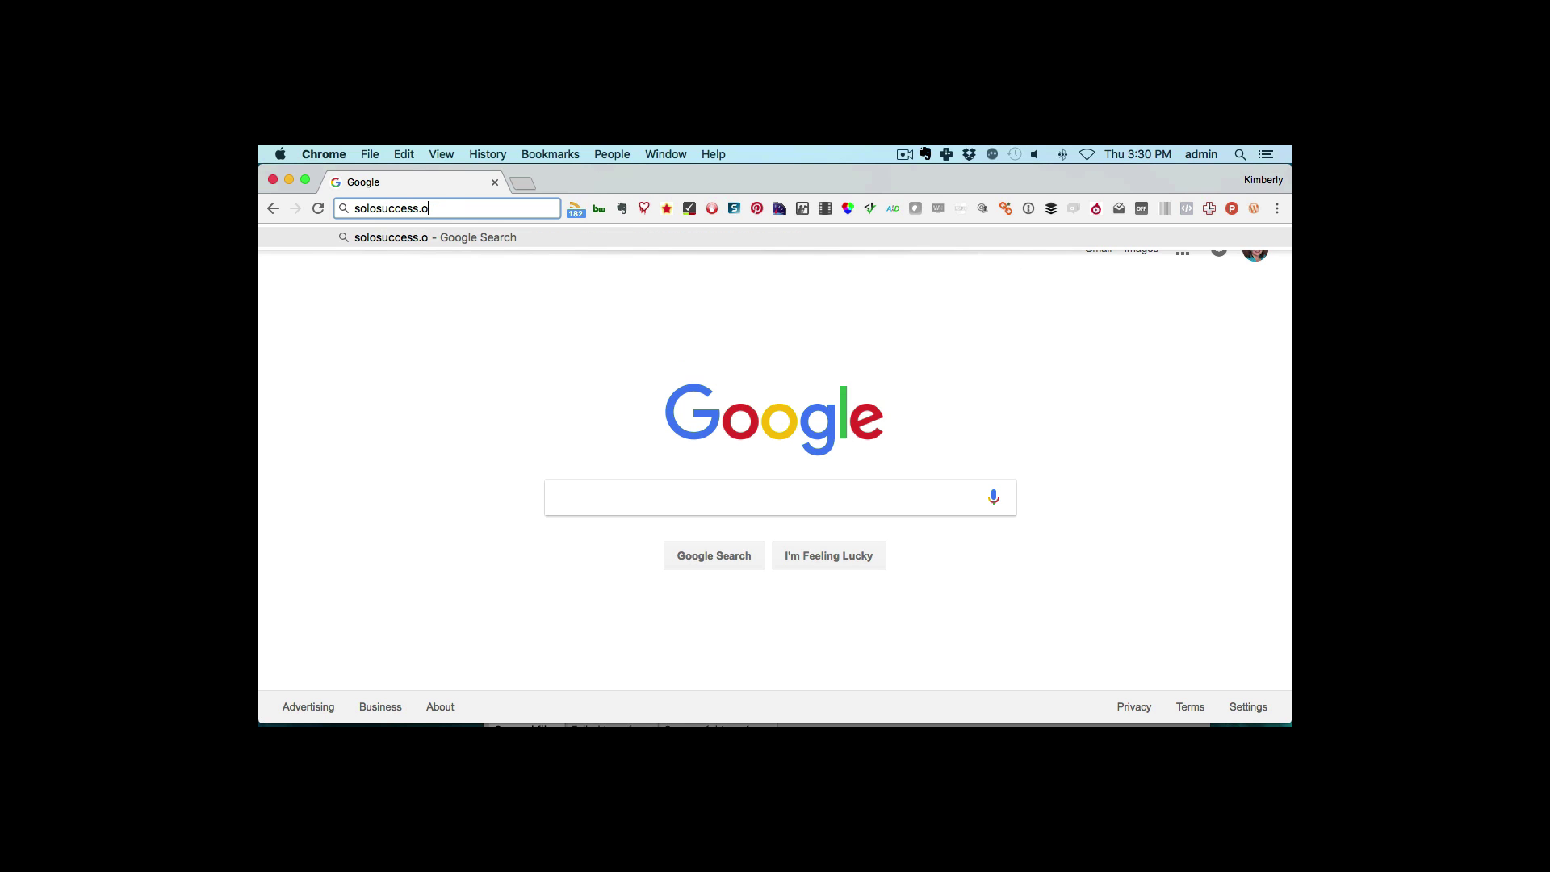
pyautogui.press('BackSpace')
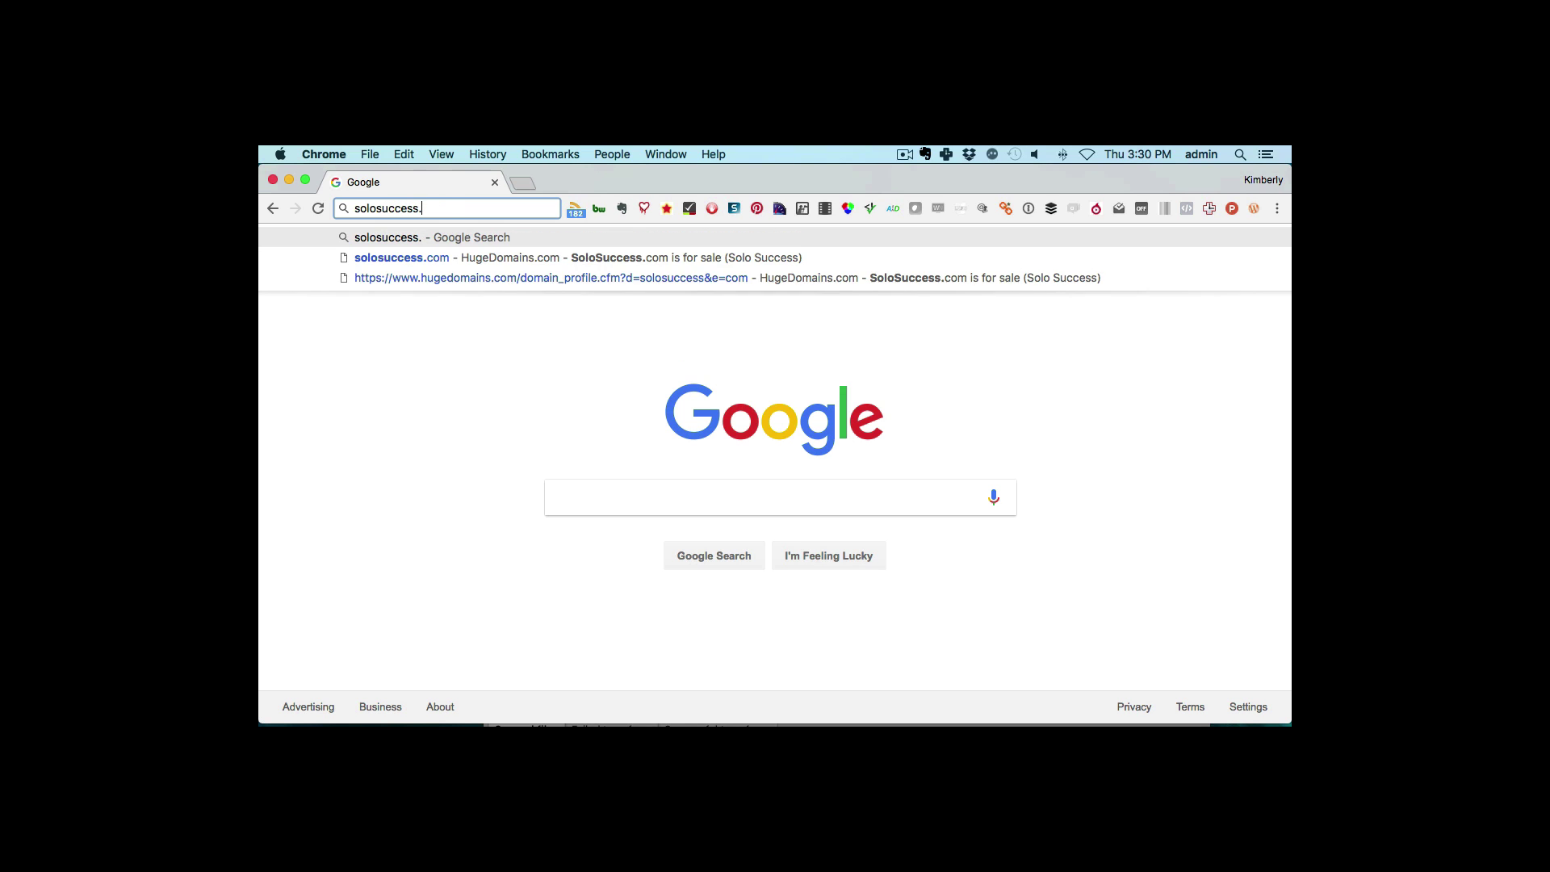
pyautogui.write('kimship')
pyautogui.press('BackSpace')
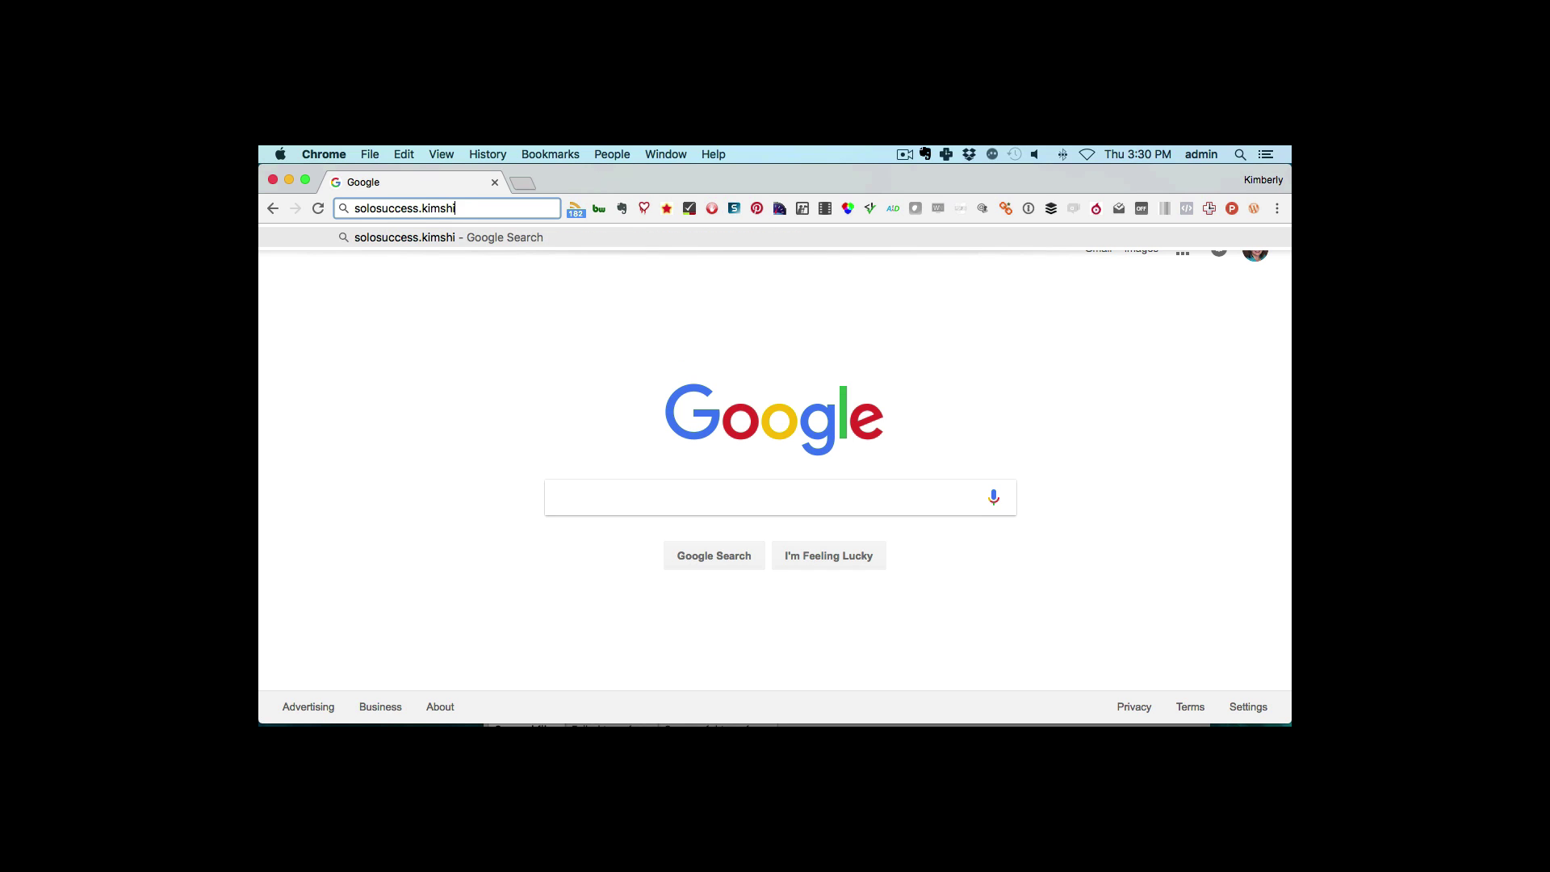
pyautogui.write('vler.com')
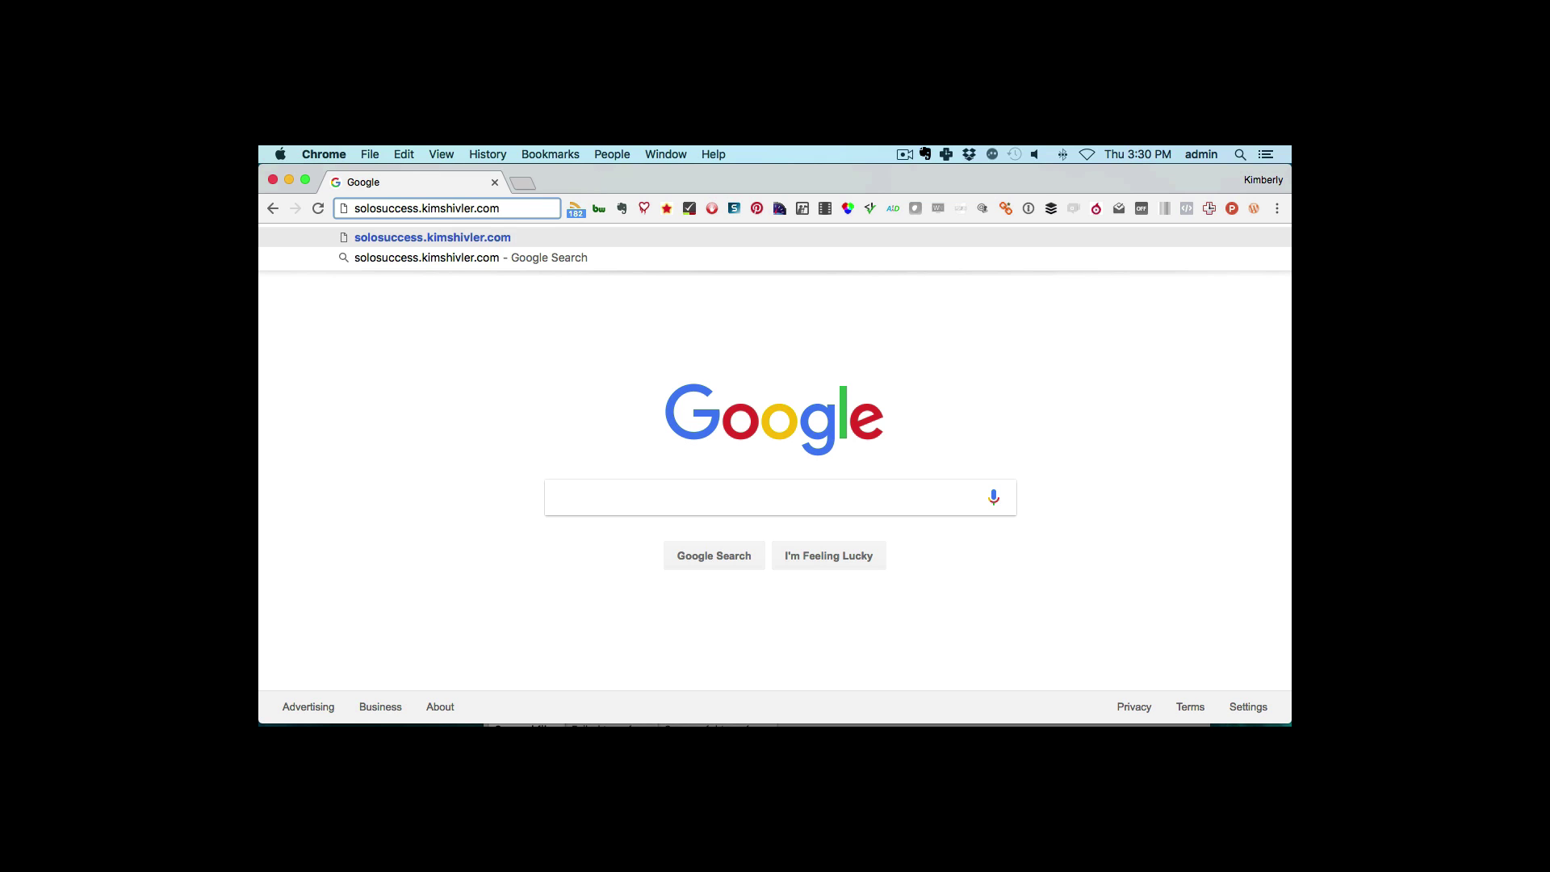
pyautogui.press('Return')
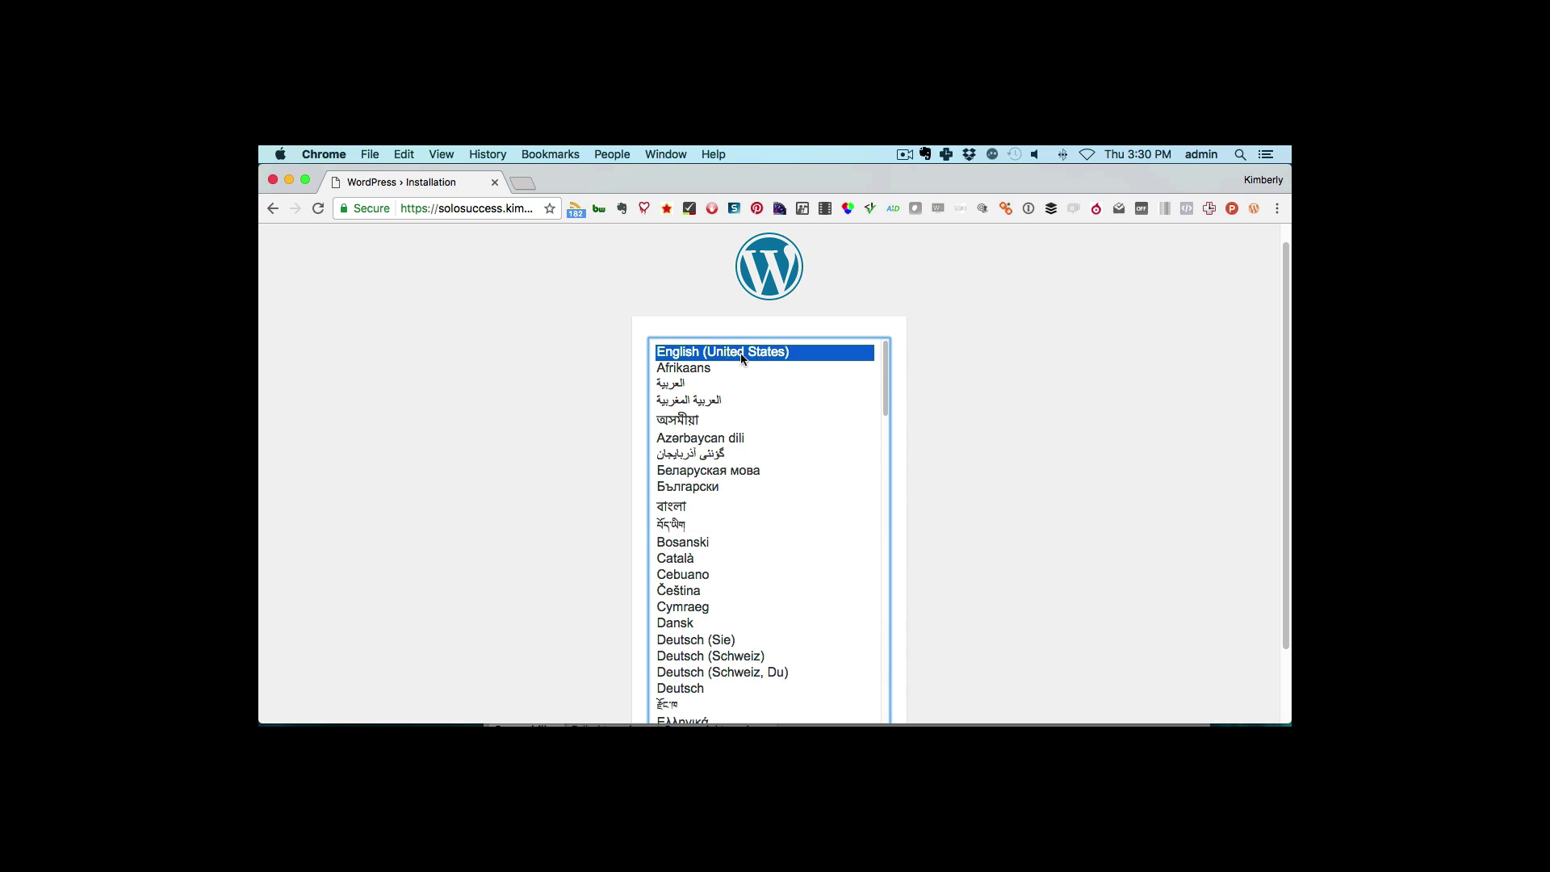
pyautogui.scroll(-3, 1011, 442)
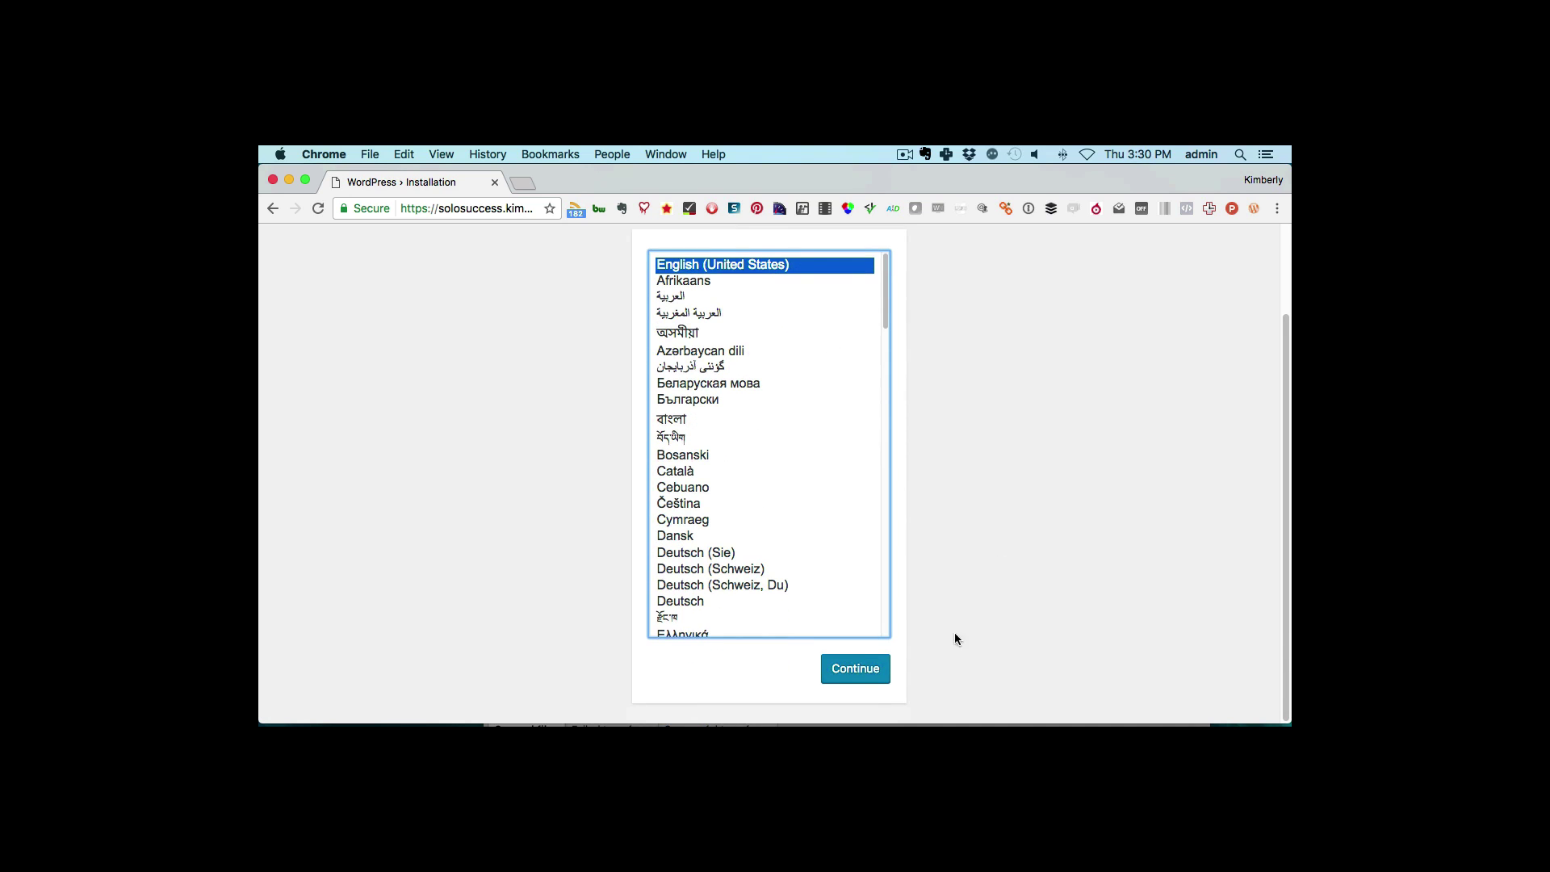
pyautogui.click(854, 670)
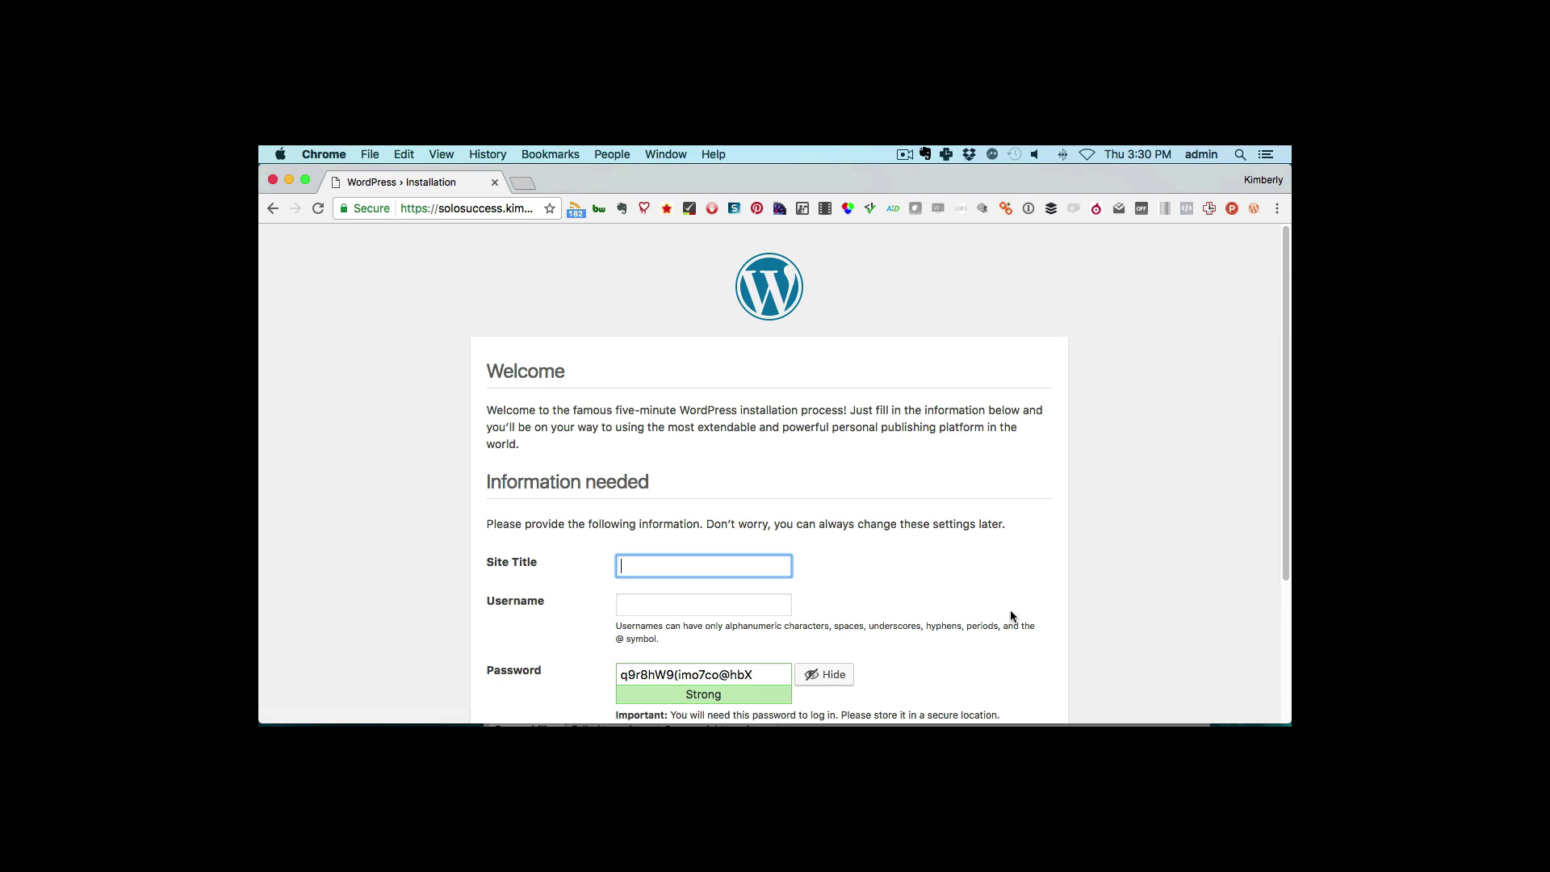
# - Enter Solo Success as the site title and fill in the administrator's username
pyautogui.scroll(-4, 1005, 614)
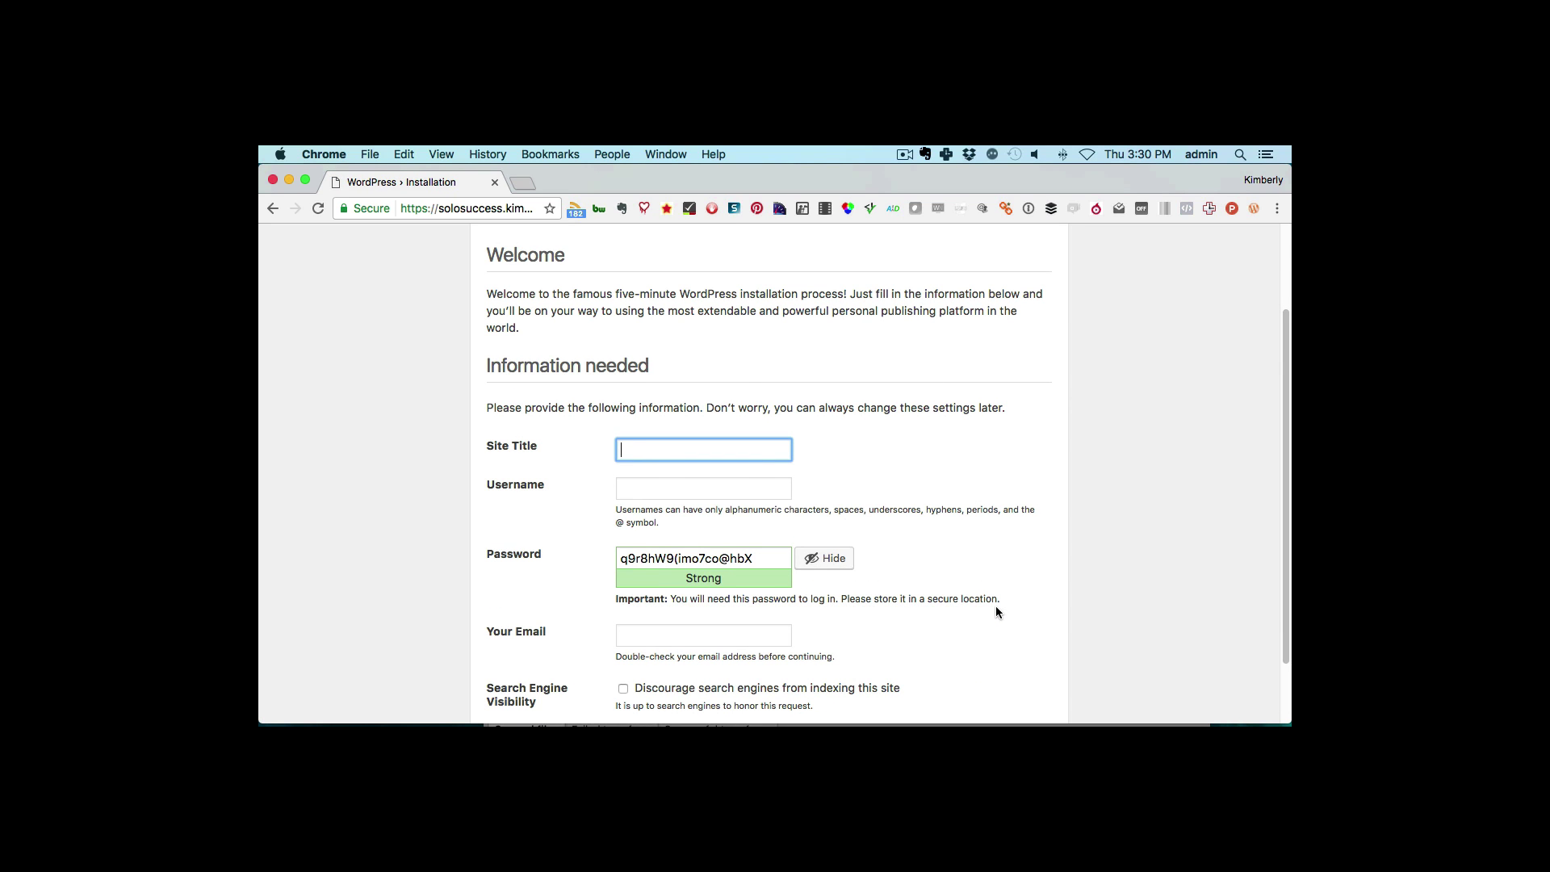
pyautogui.write('Sol')
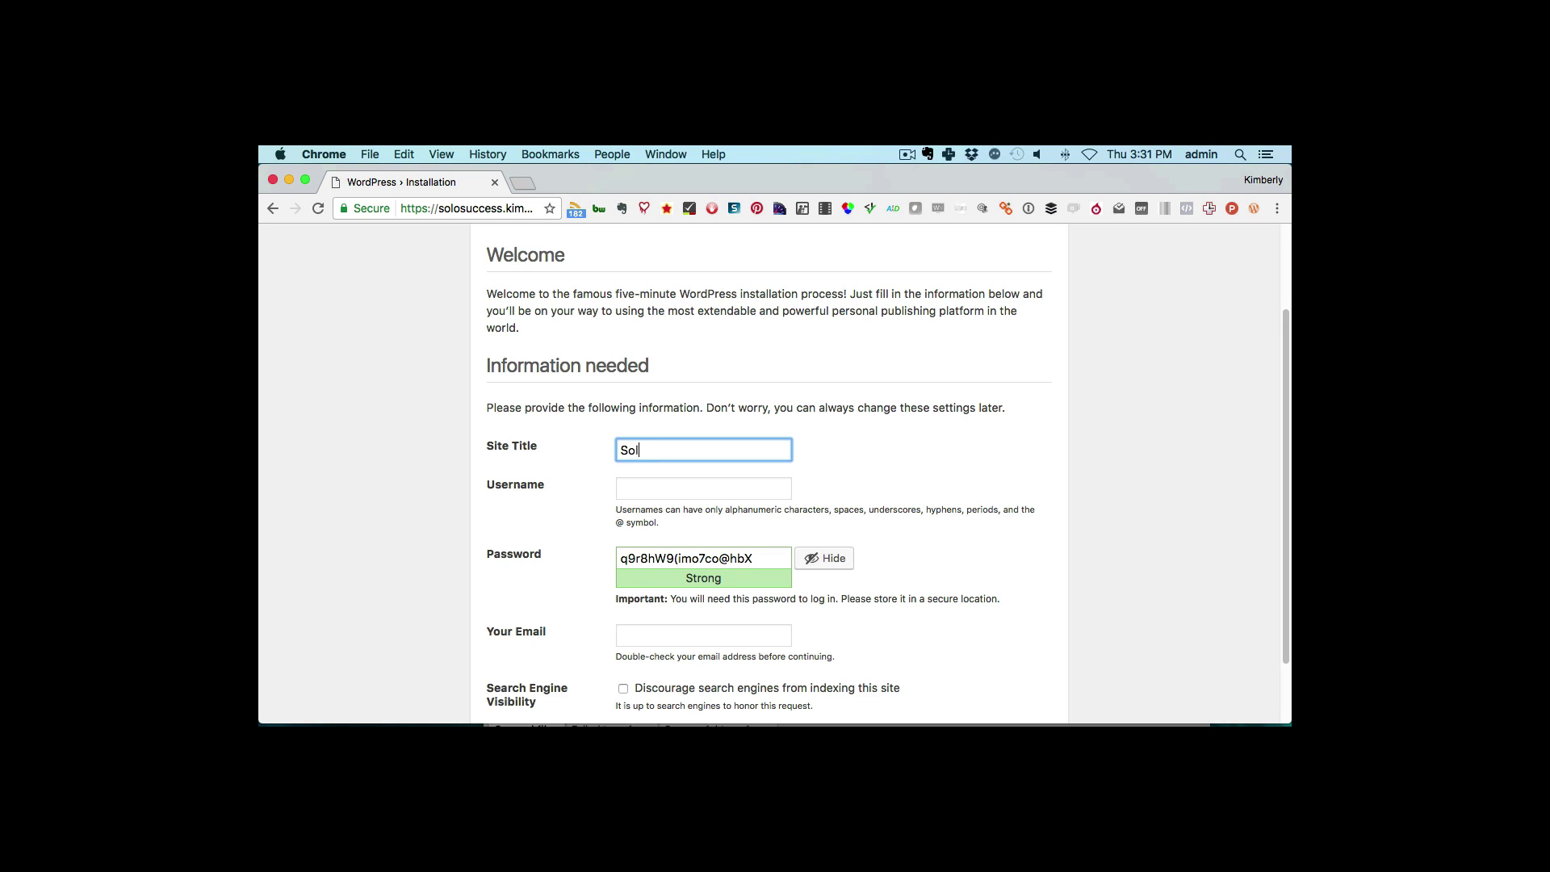
pyautogui.write('o Success')
pyautogui.press('Tab')
pyautogui.write('kim')
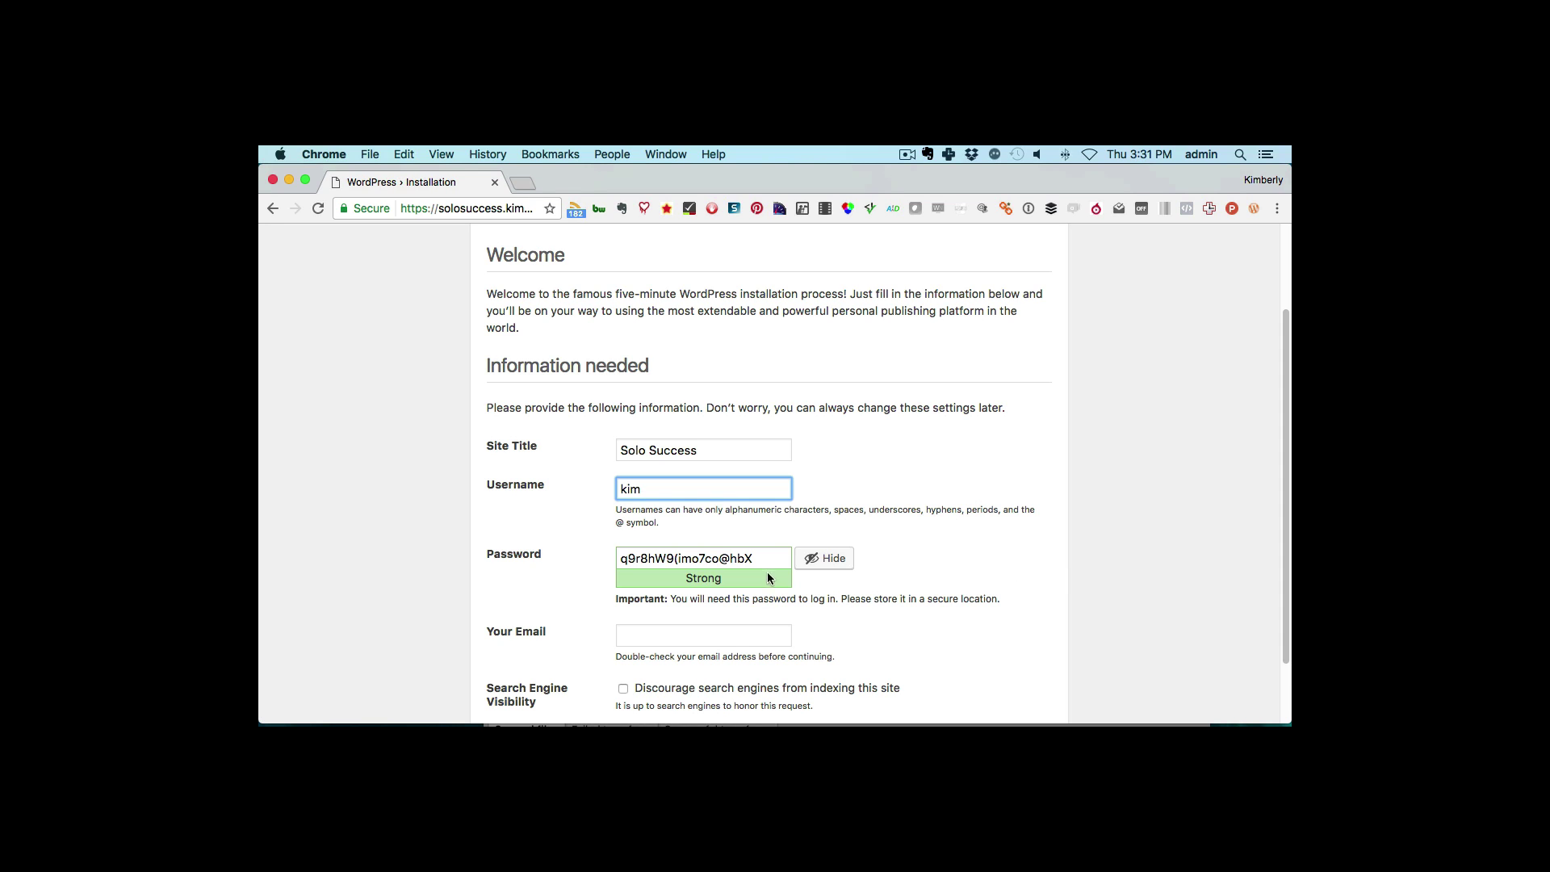
# - Copy the generated administrator password from the installation form
pyautogui.moveTo(758, 558); pyautogui.dragTo(571, 568)
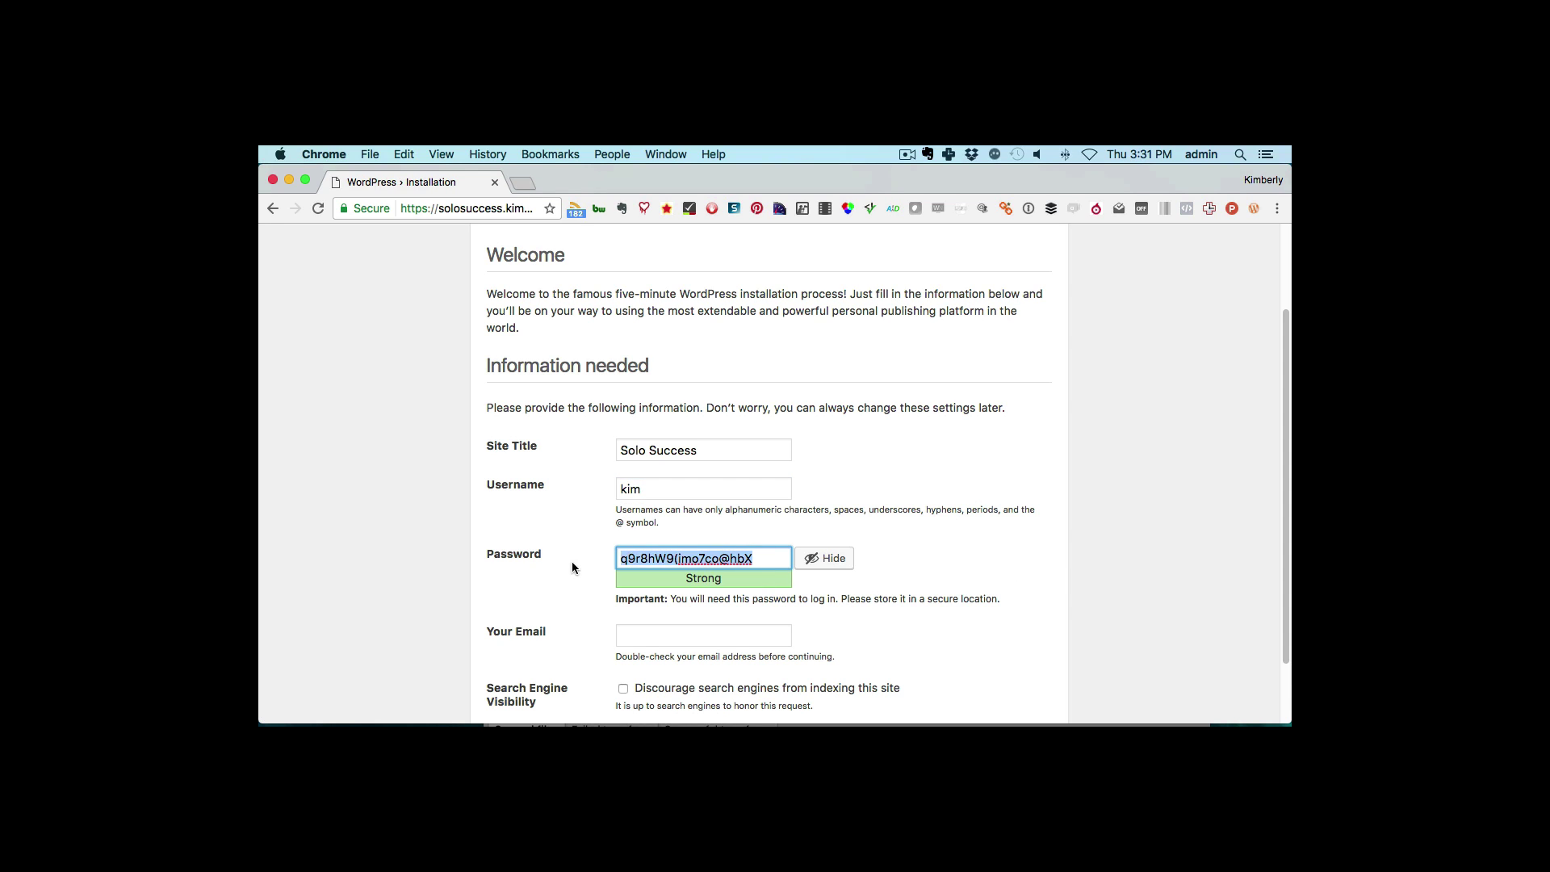
pyautogui.scroll(-2, 963, 590)
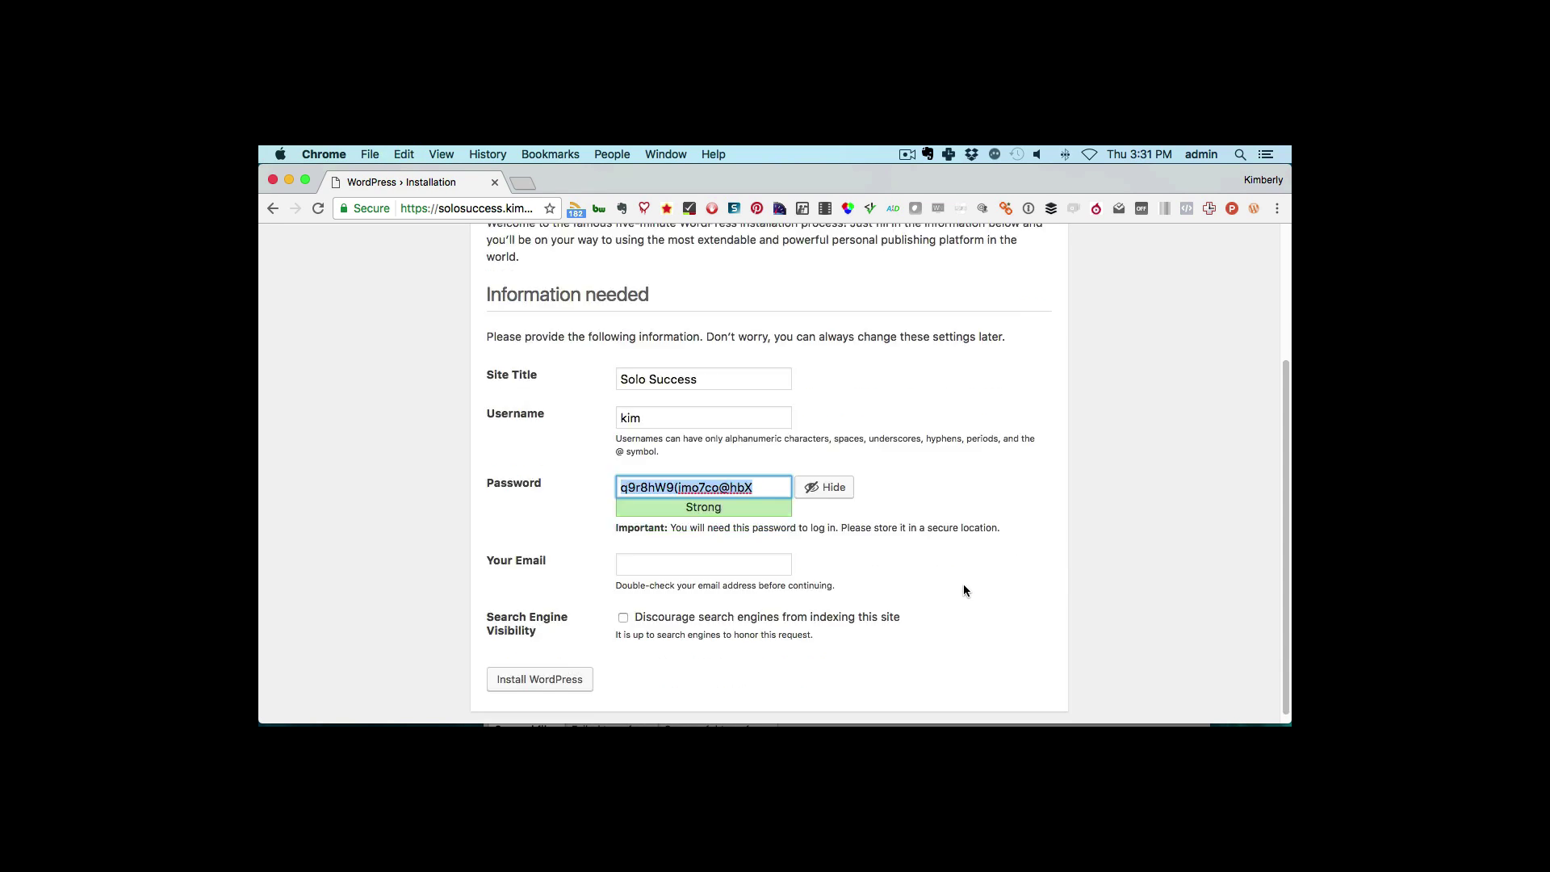
pyautogui.click(902, 580)
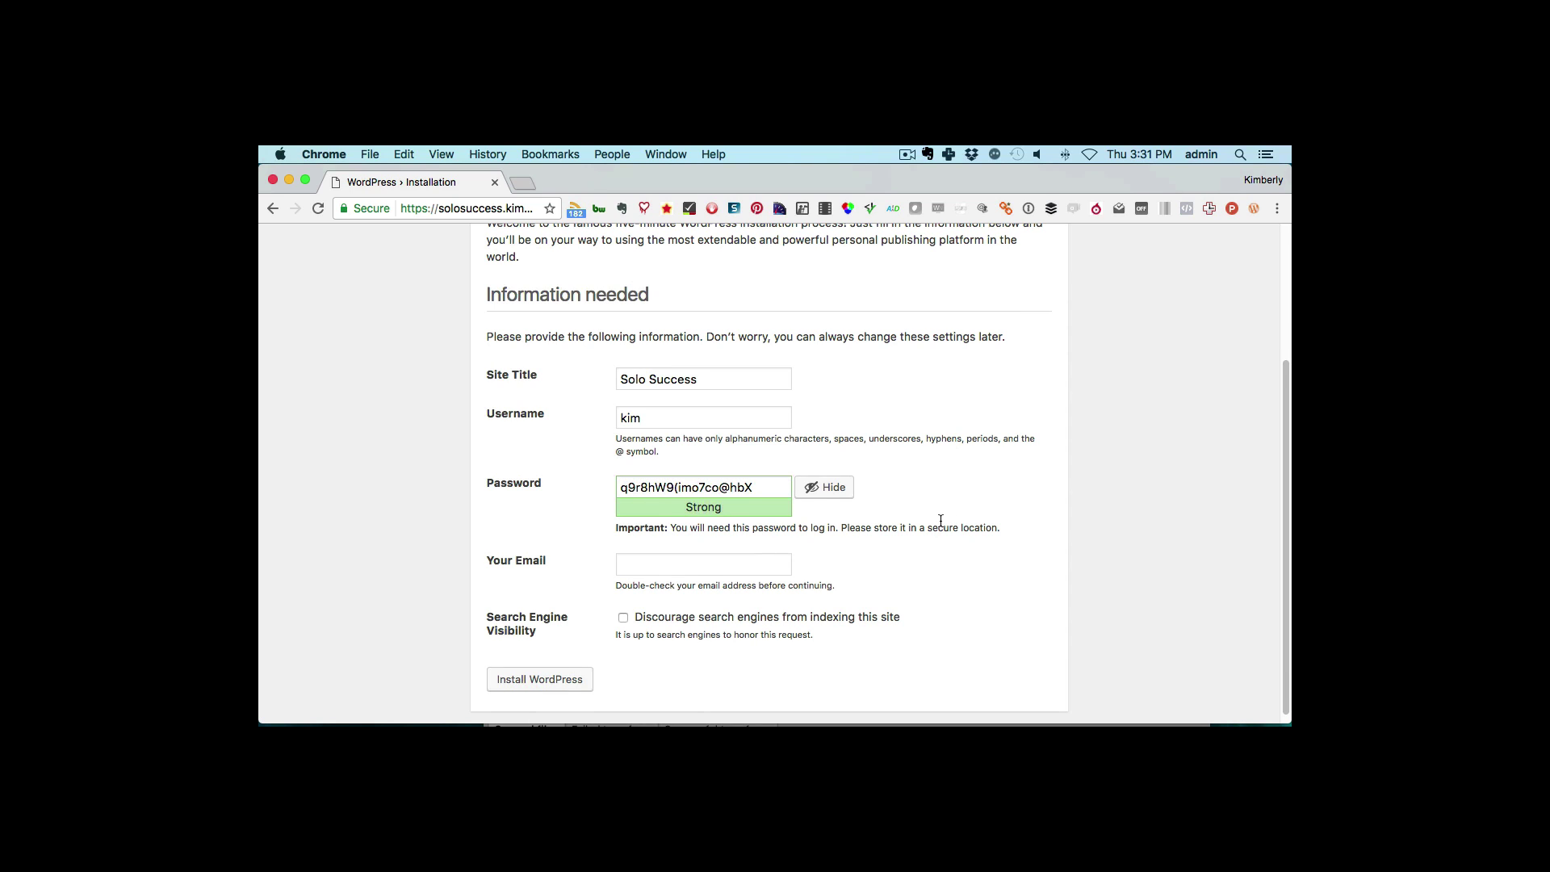
pyautogui.scroll(-1, 939, 525)
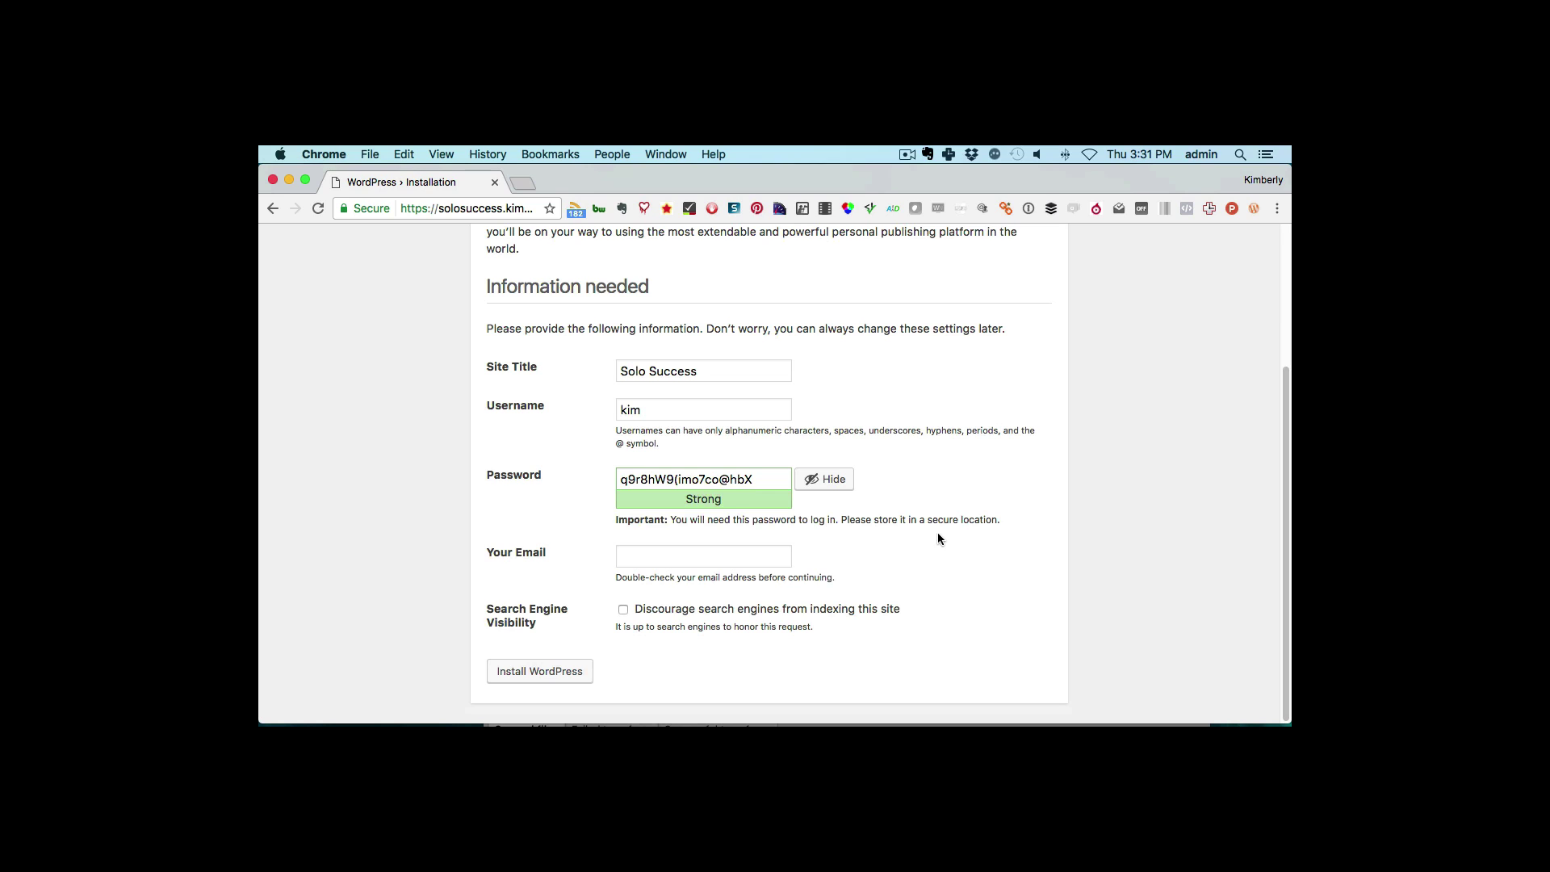
# - Fill in the administrator's email address and discourage search engines from indexing the site
pyautogui.click(721, 555)
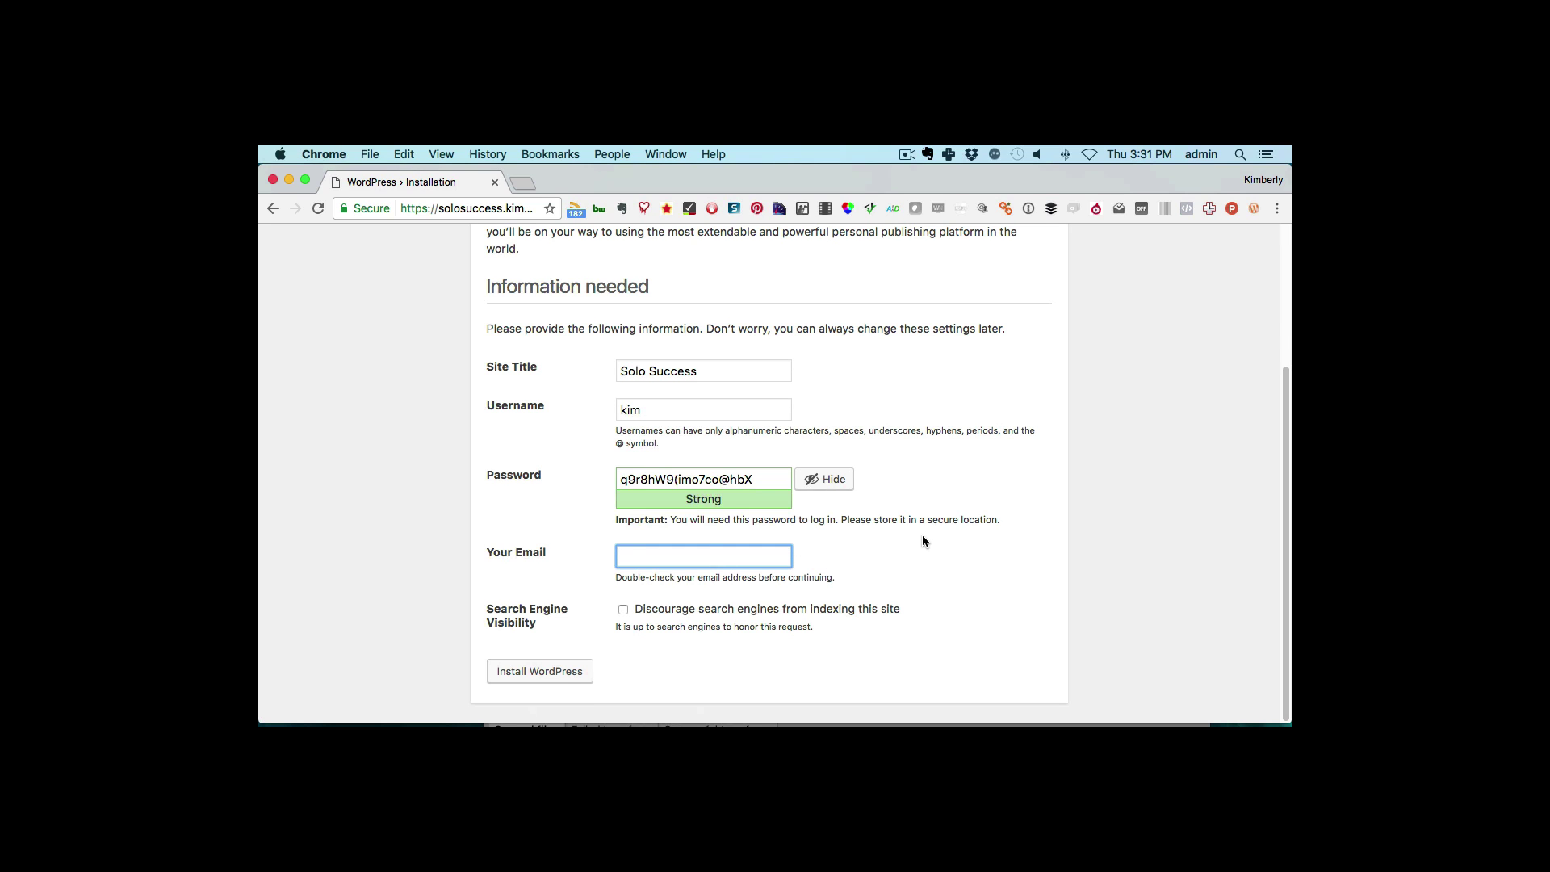
pyautogui.write('kim')
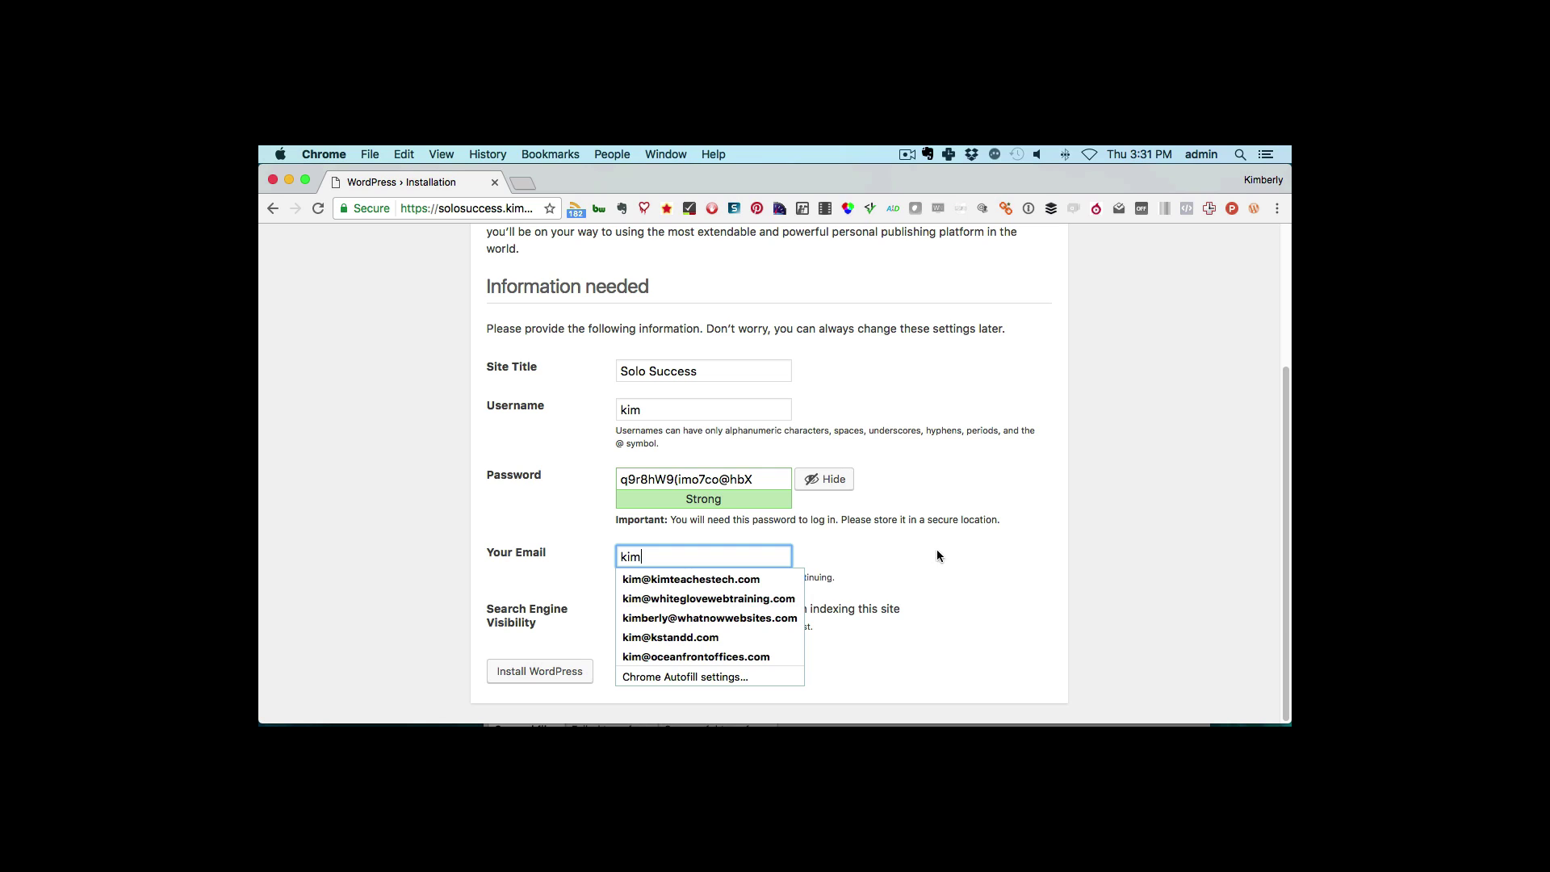
pyautogui.press('Down')
pyautogui.press('Return')
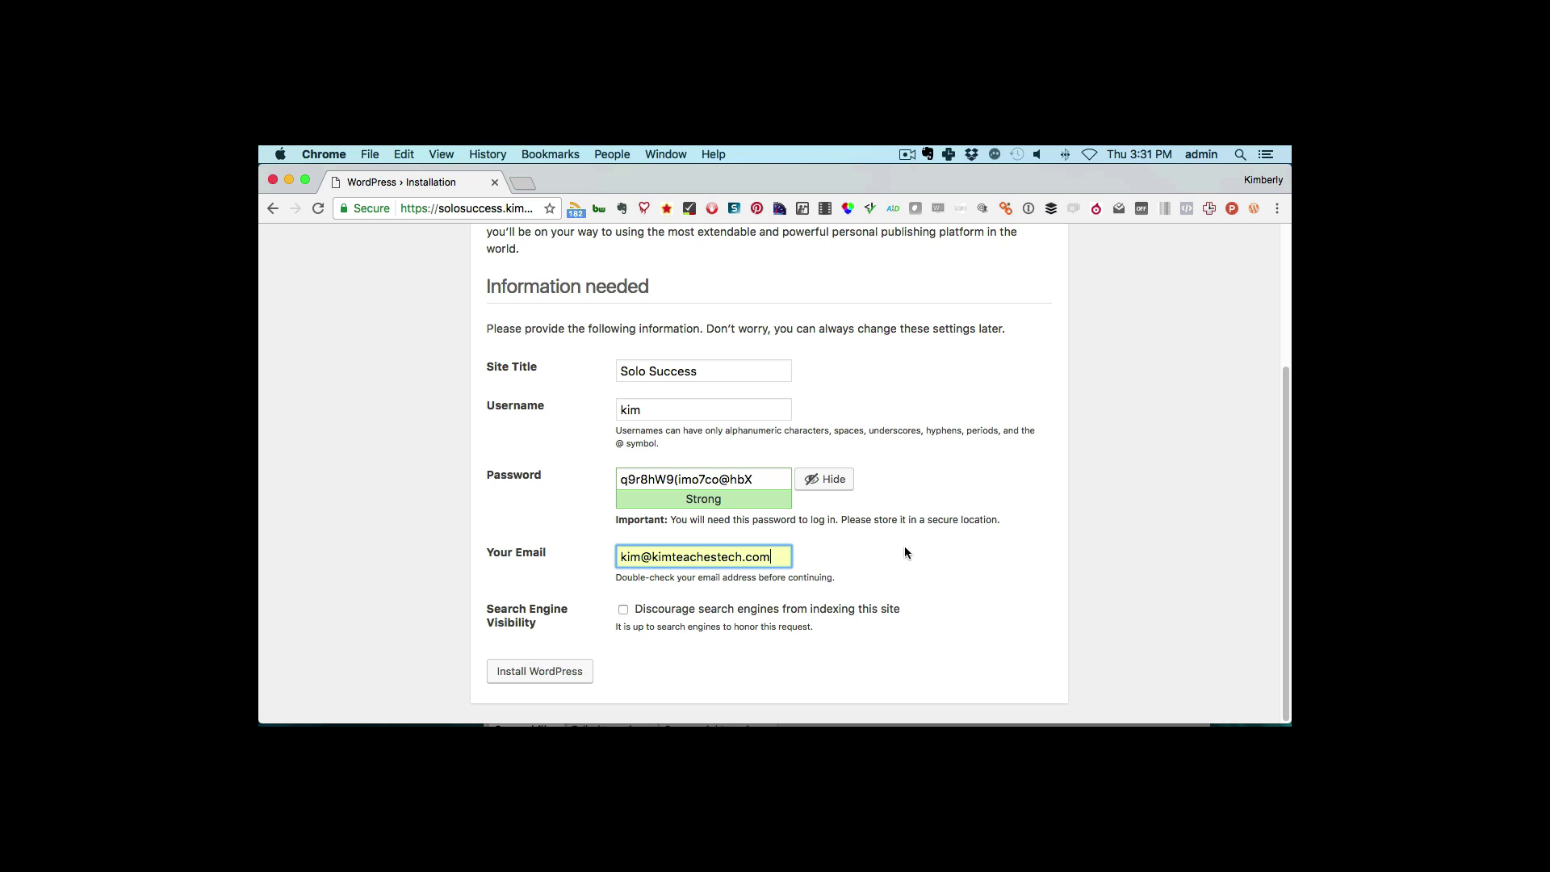
pyautogui.click(627, 614)
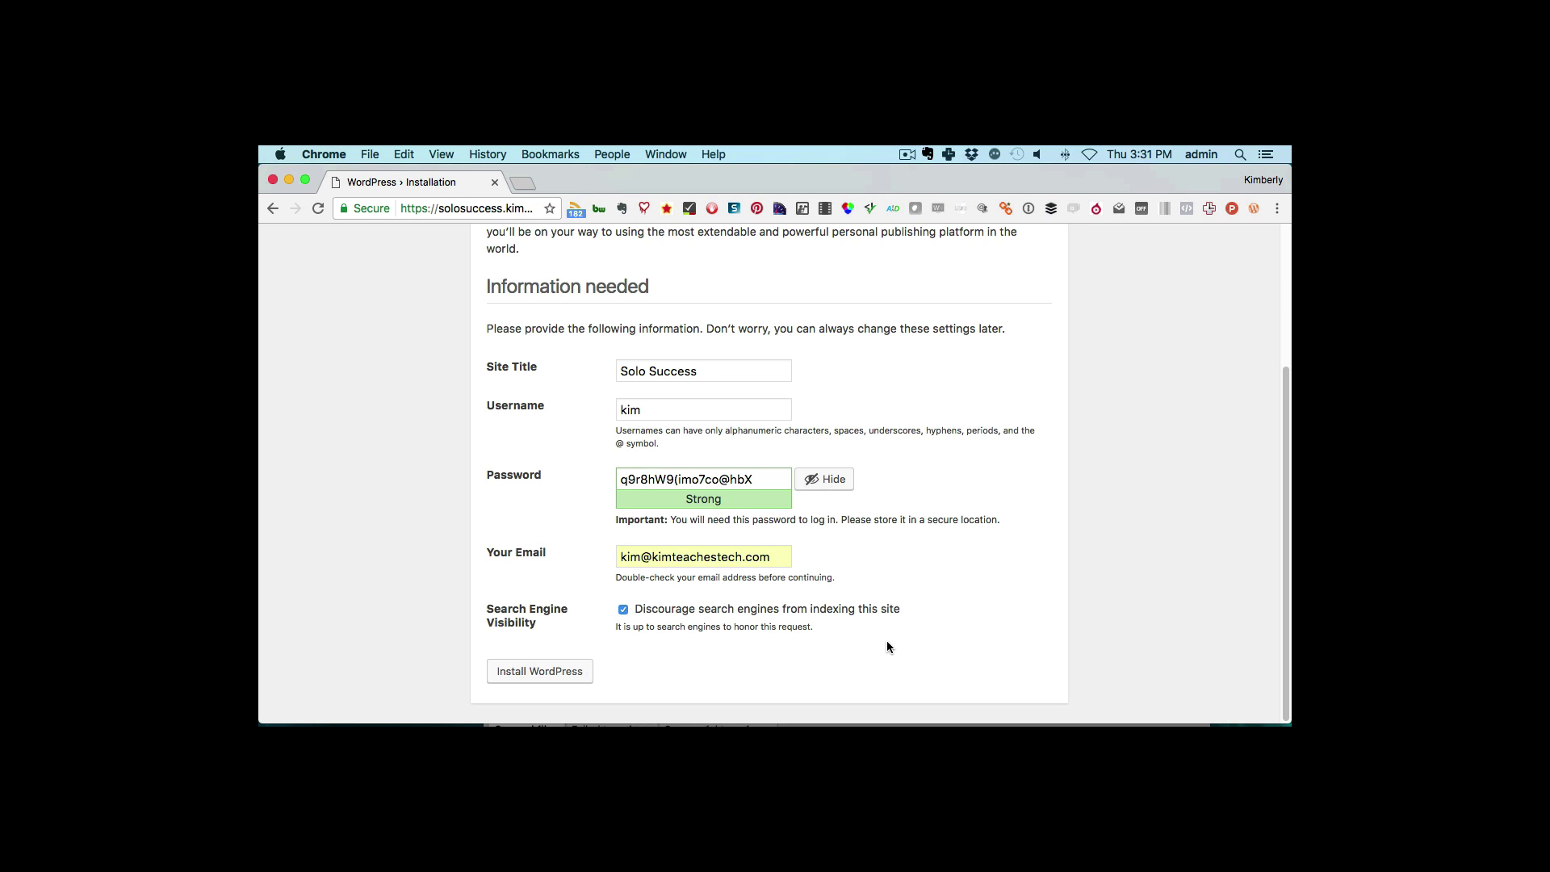
# - Install WordPress and log in to the new site with the administrator's username and the copied password
pyautogui.click(553, 675)
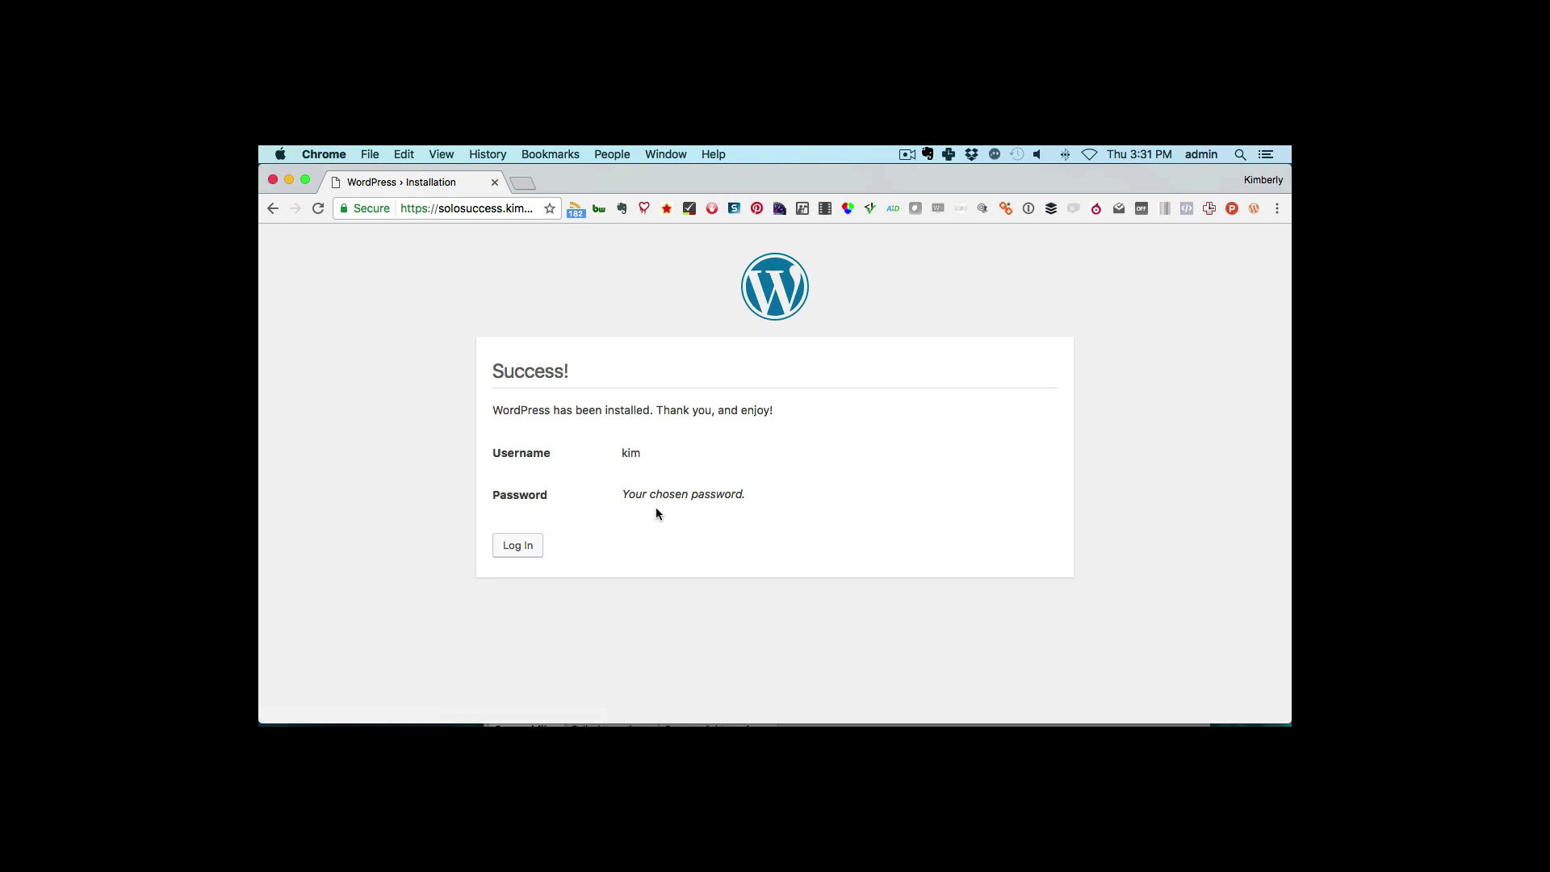
pyautogui.click(521, 547)
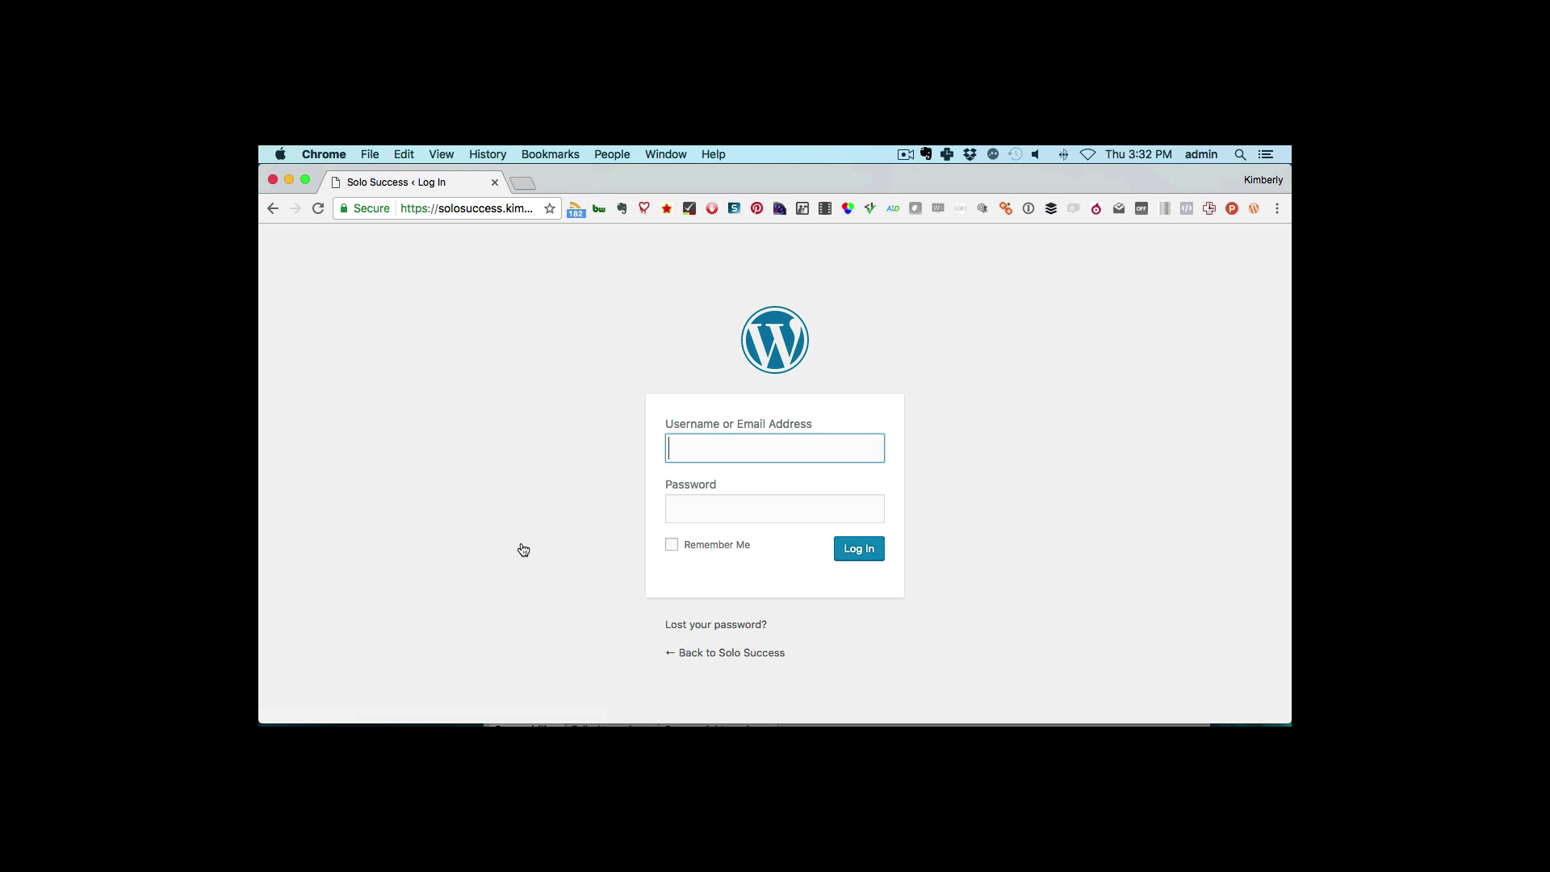
pyautogui.write('kim')
pyautogui.press('Tab')
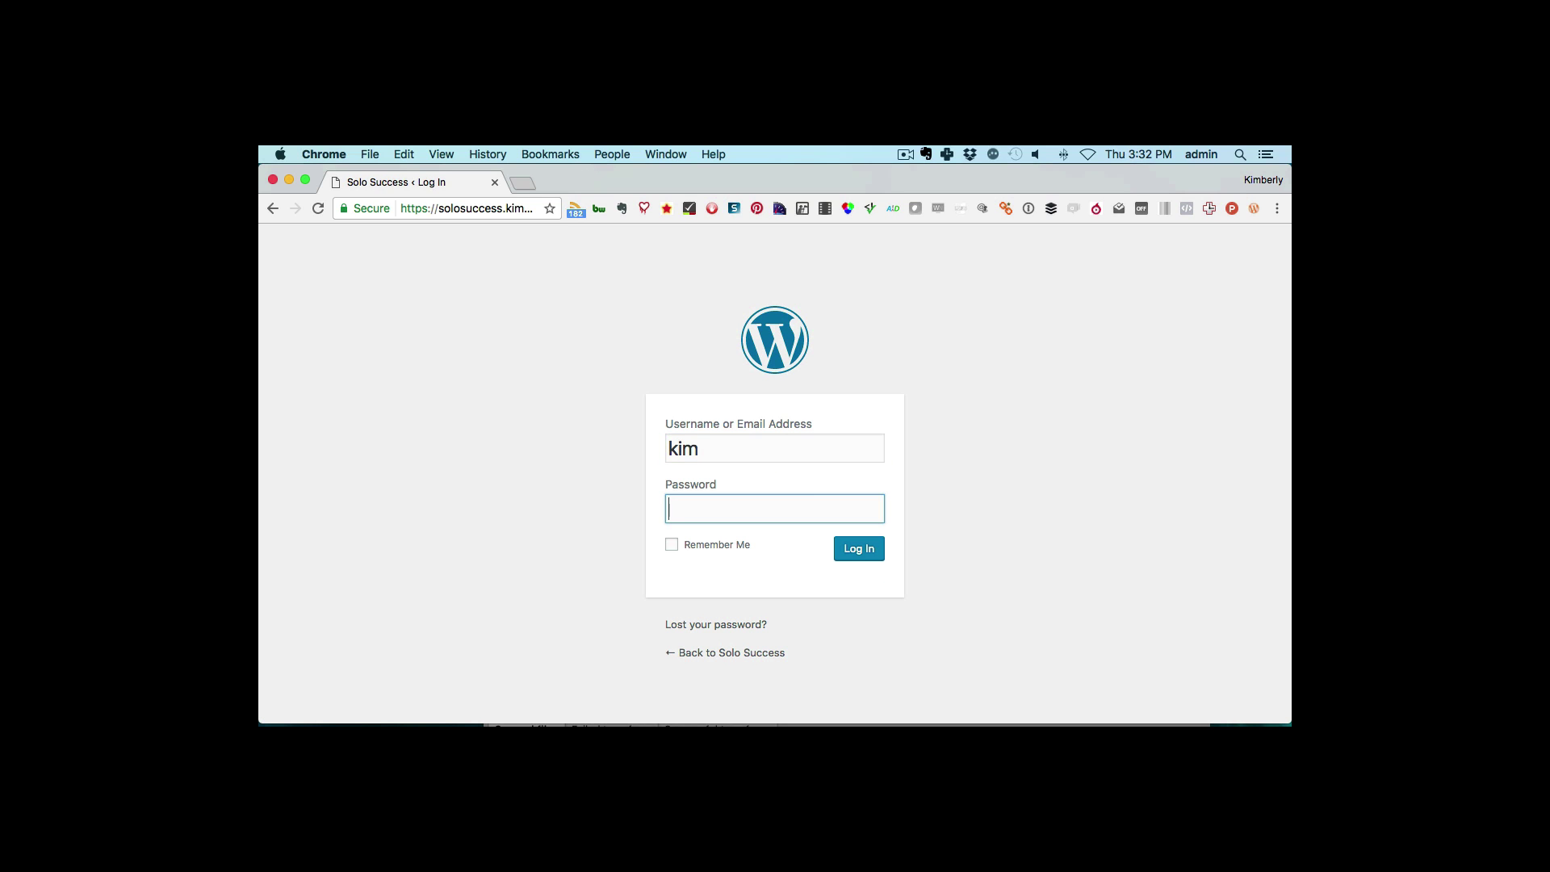
pyautogui.press('super+v')
pyautogui.click(859, 555)
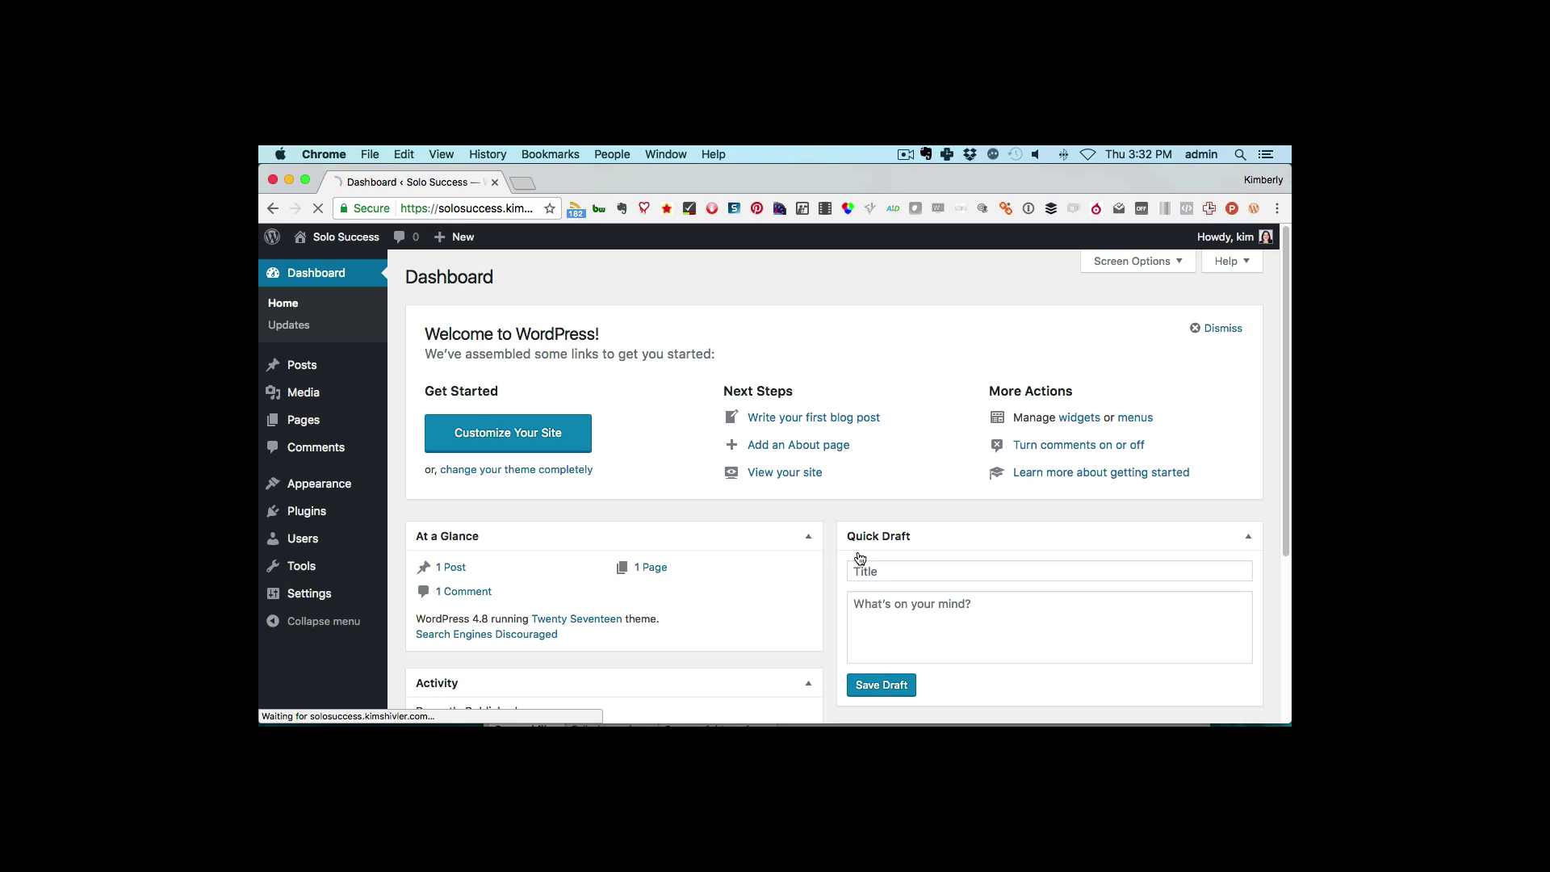